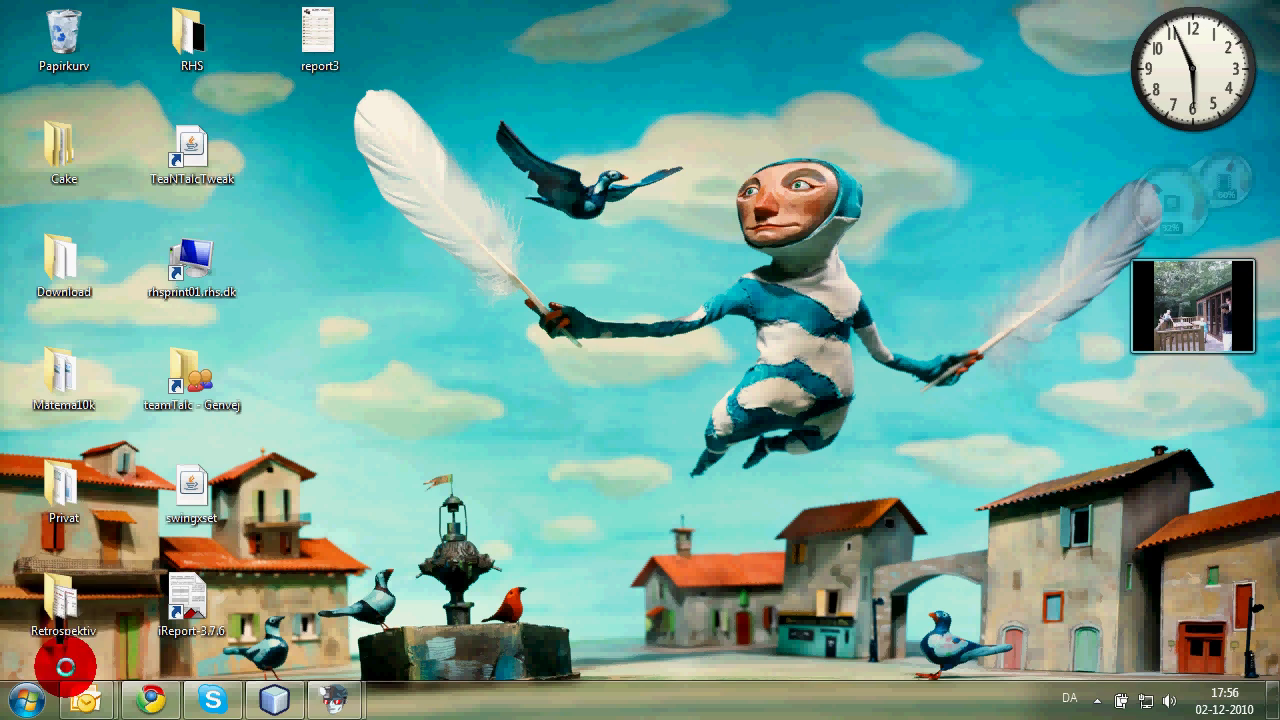
# Launch iReport-3.7.6 from the Jaspersoft folder in the Start menu's program list.
pyautogui.click(38, 694)
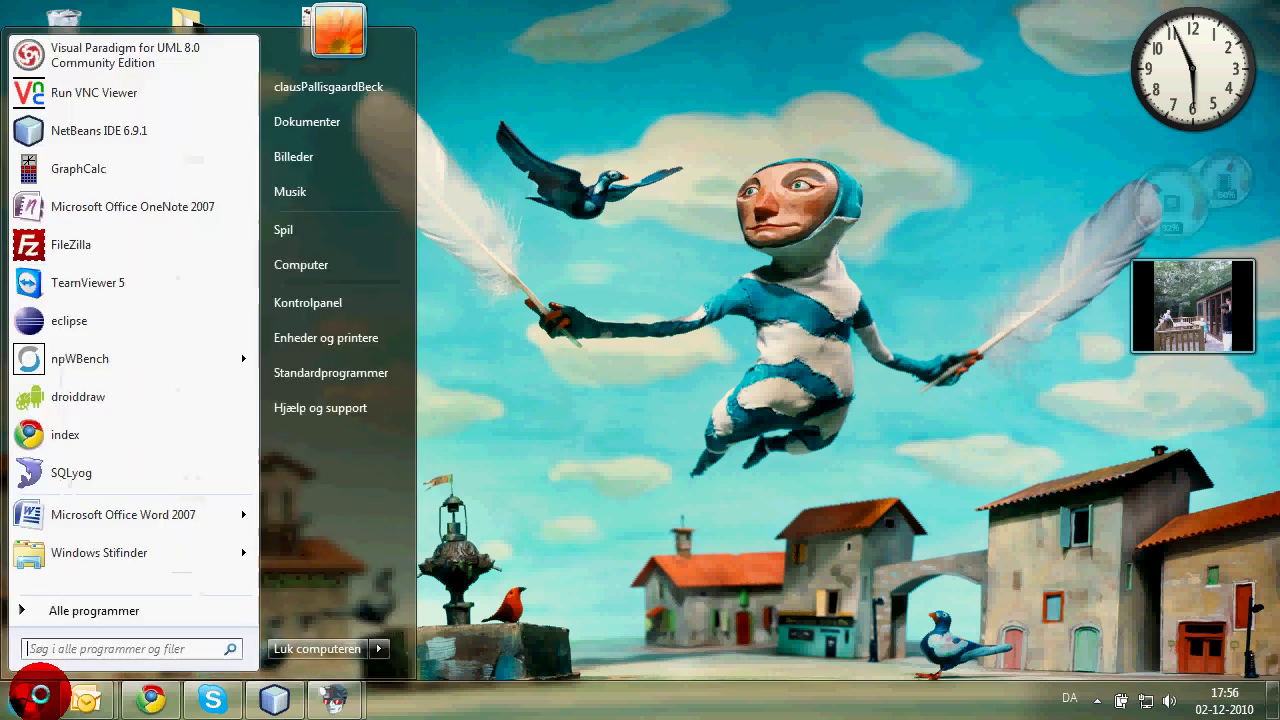
pyautogui.click(85, 609)
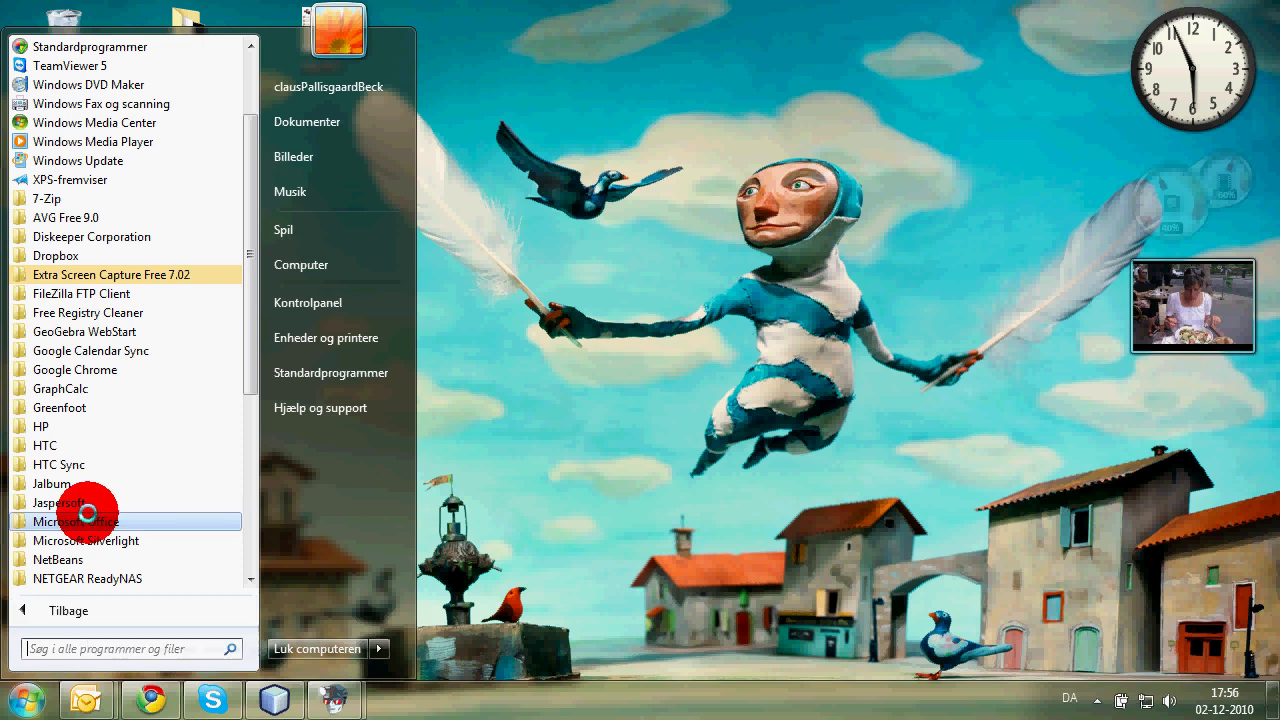
pyautogui.click(82, 503)
pyautogui.click(88, 522)
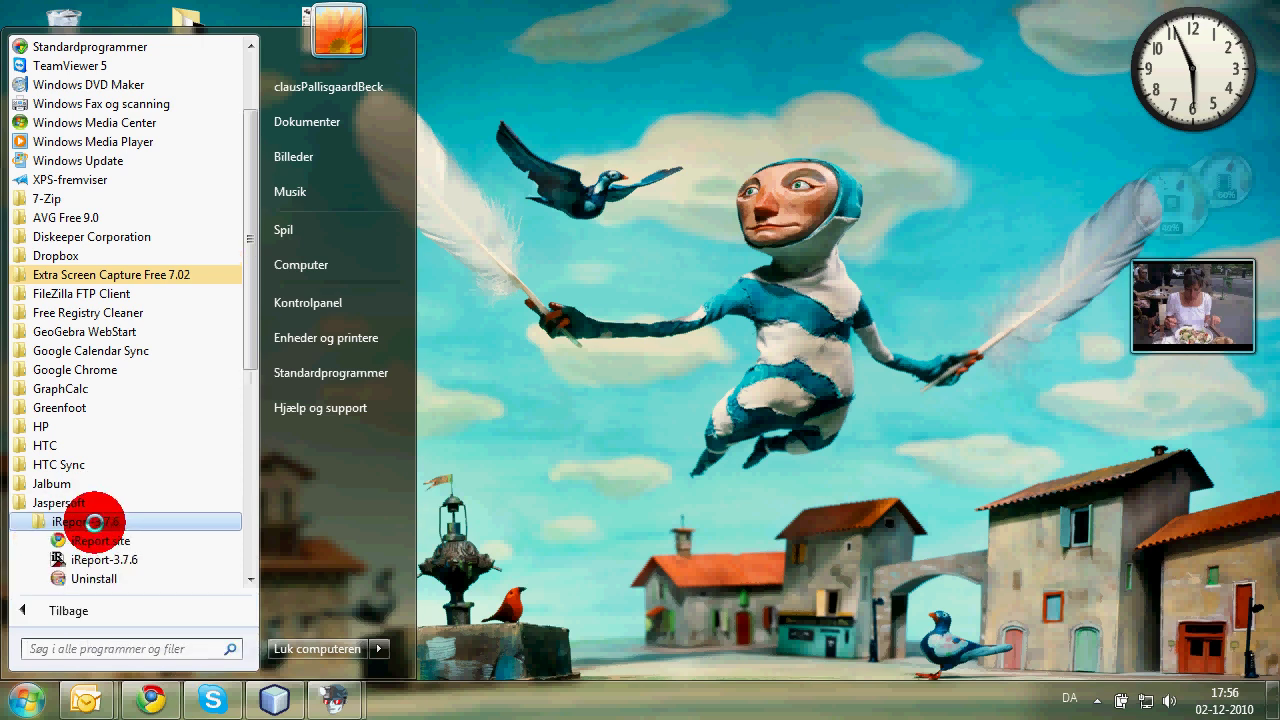
pyautogui.click(106, 560)
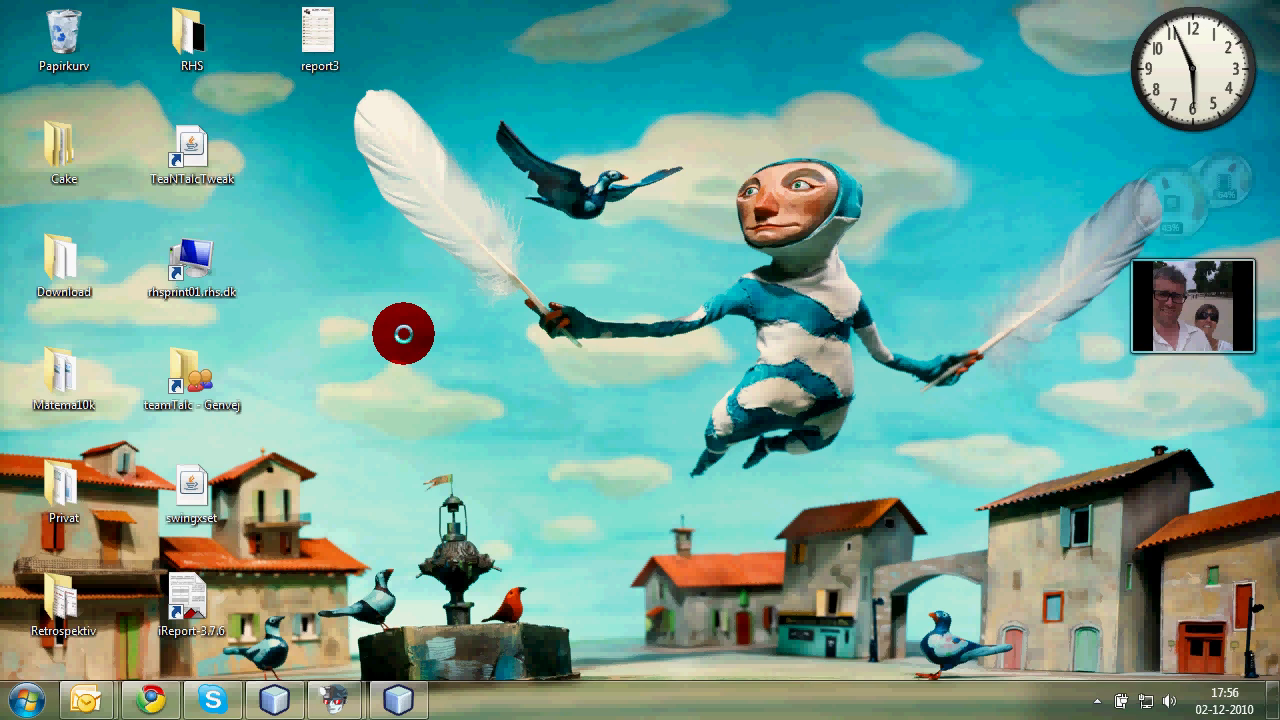
# Bring iReport to the front and open the Datasource wizard from the welcome page's Step 1 icon.
pyautogui.click(396, 700)
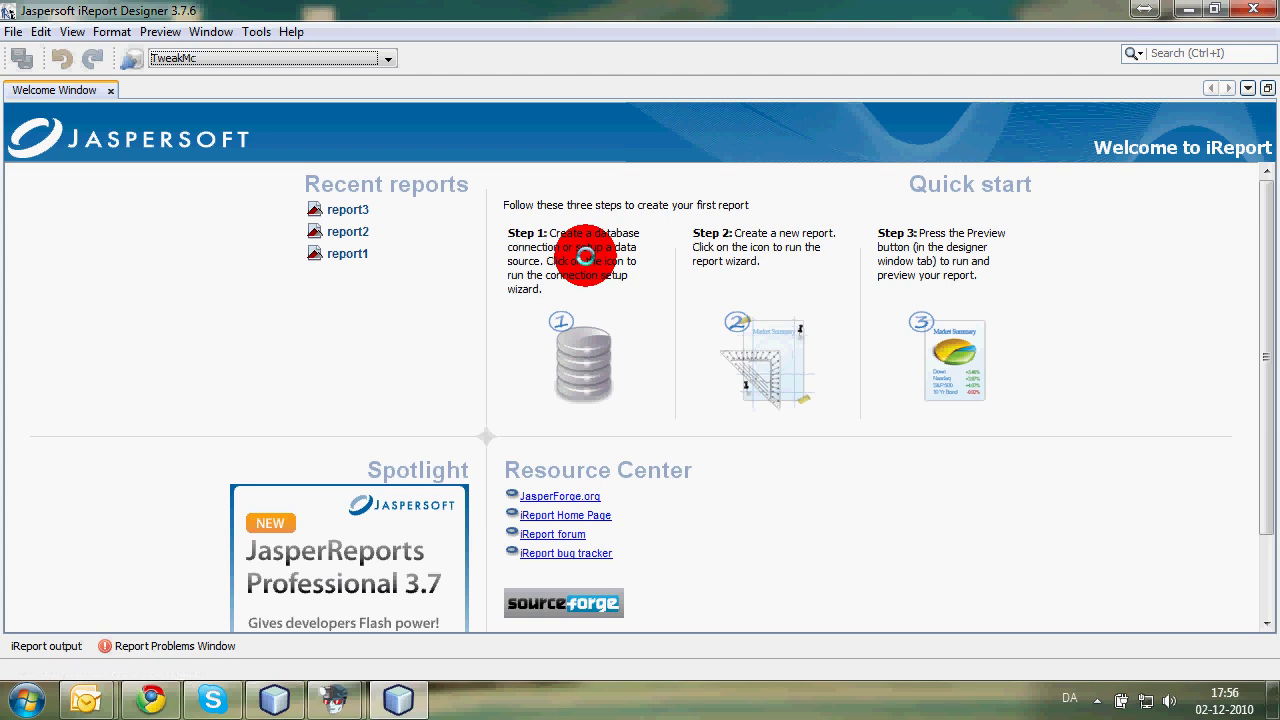
pyautogui.click(586, 337)
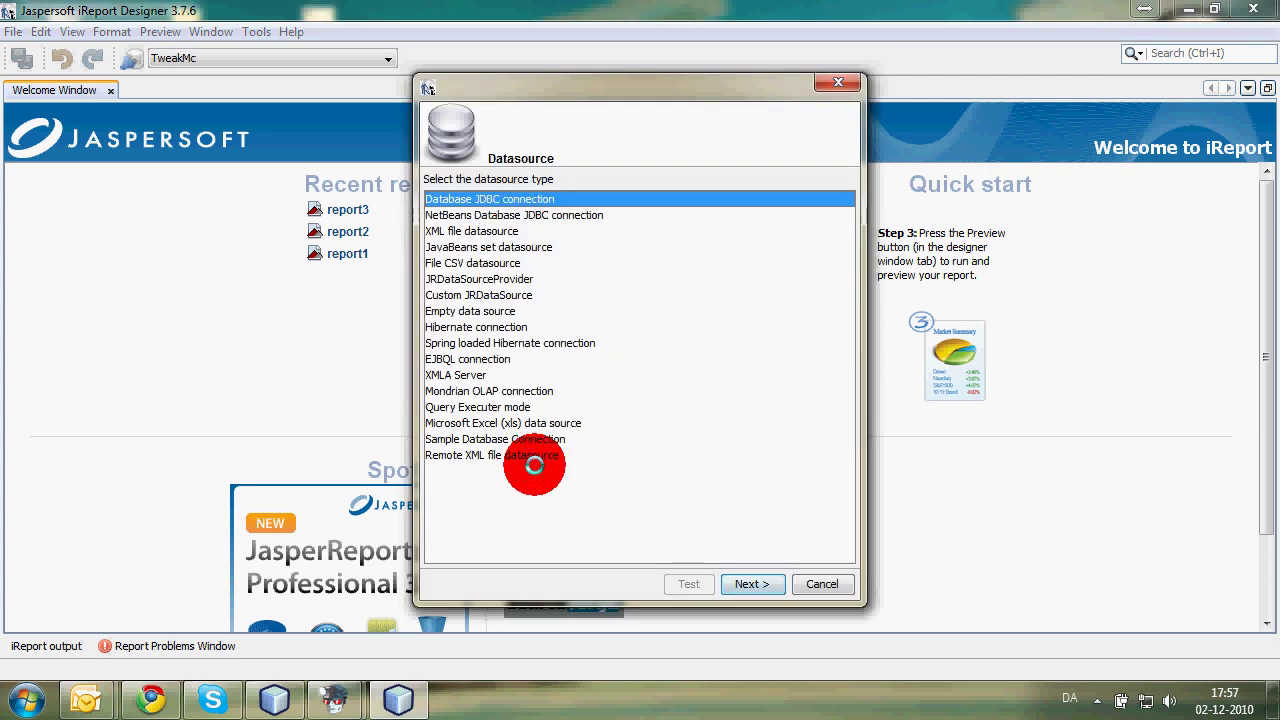
# Create a JDBC connection to database TweakMC on server welovefailing.com and generate its URL.
pyautogui.click(737, 584)
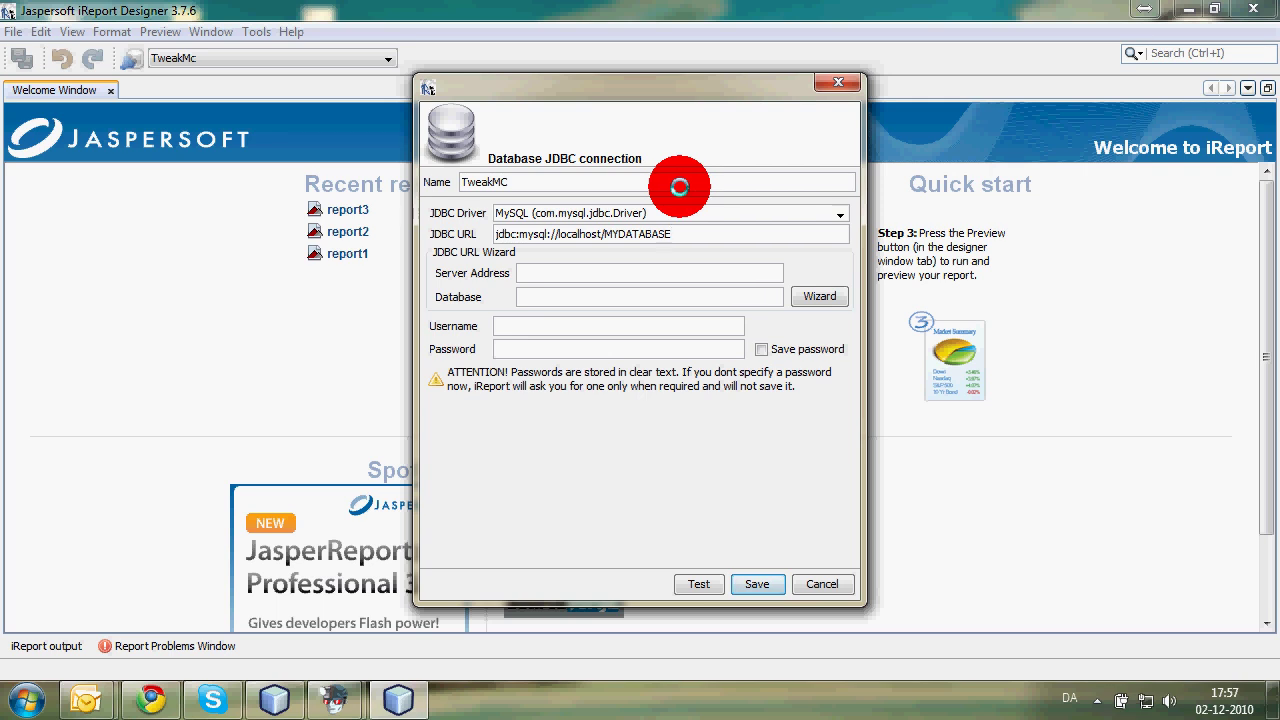
pyautogui.moveTo(677, 234); pyautogui.dragTo(487, 233)
pyautogui.click(628, 274)
pyautogui.write('welovefailing.com')
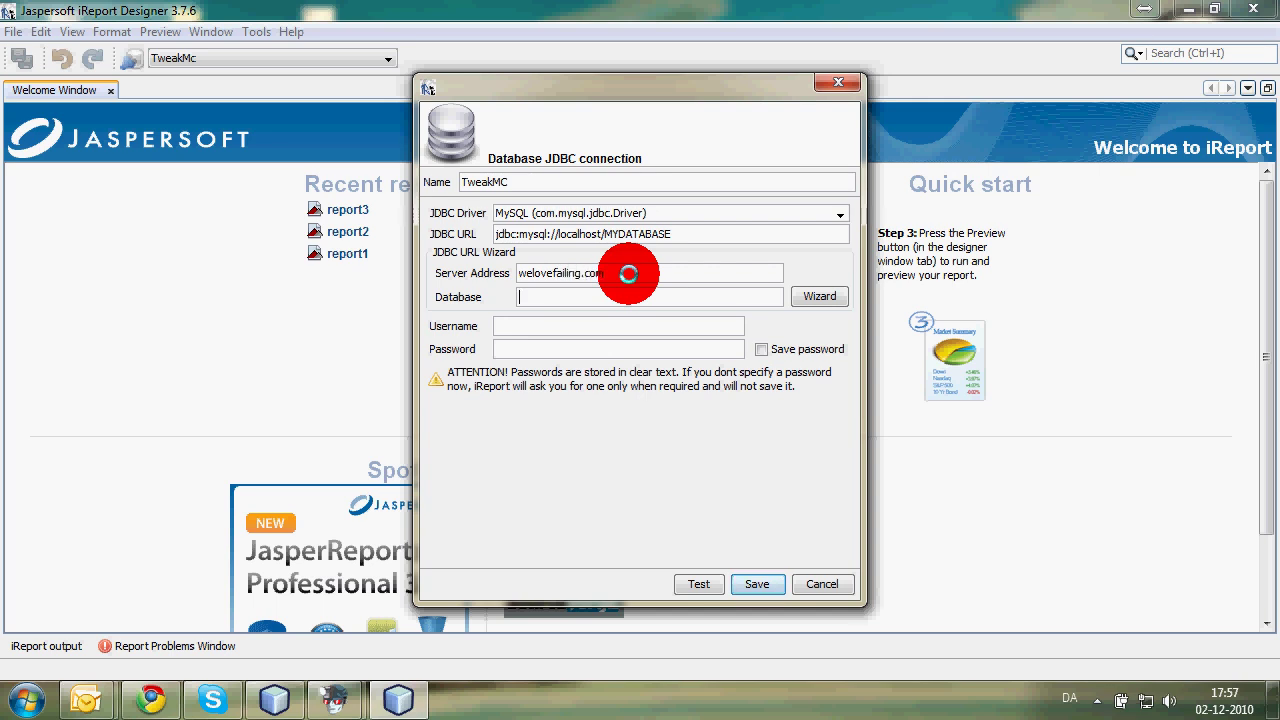
pyautogui.write('TweakMC')
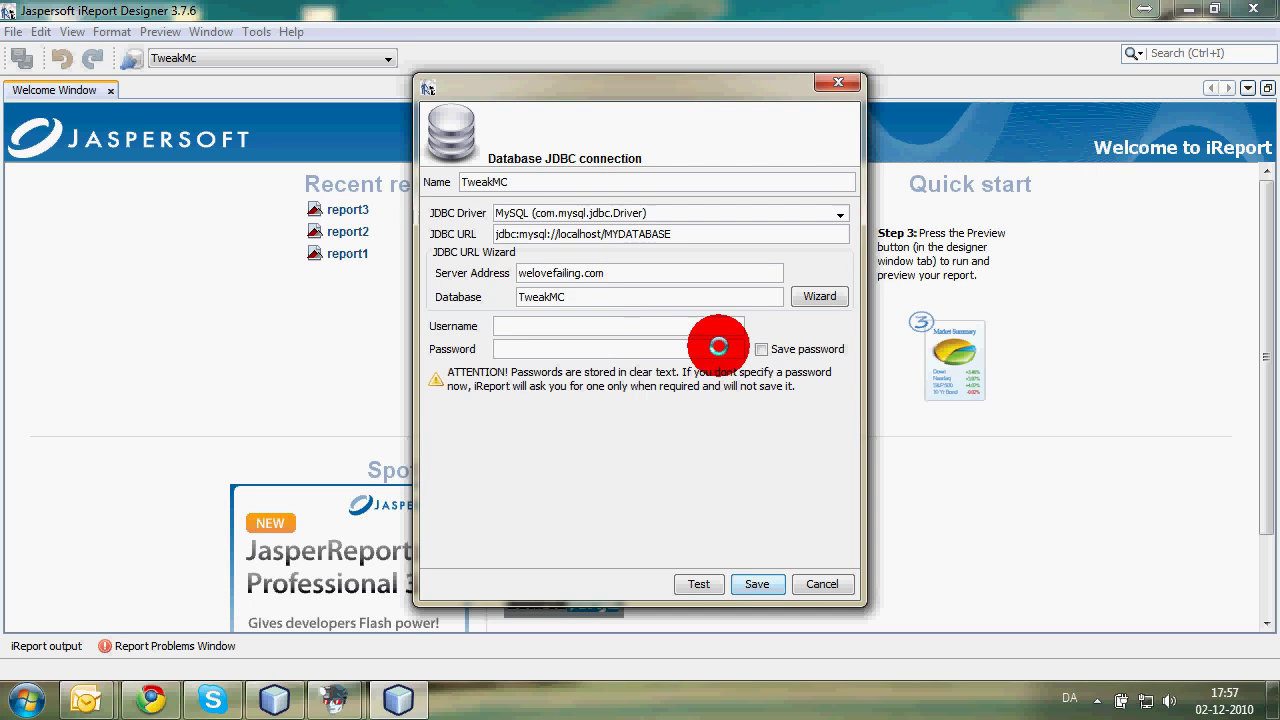
pyautogui.click(819, 296)
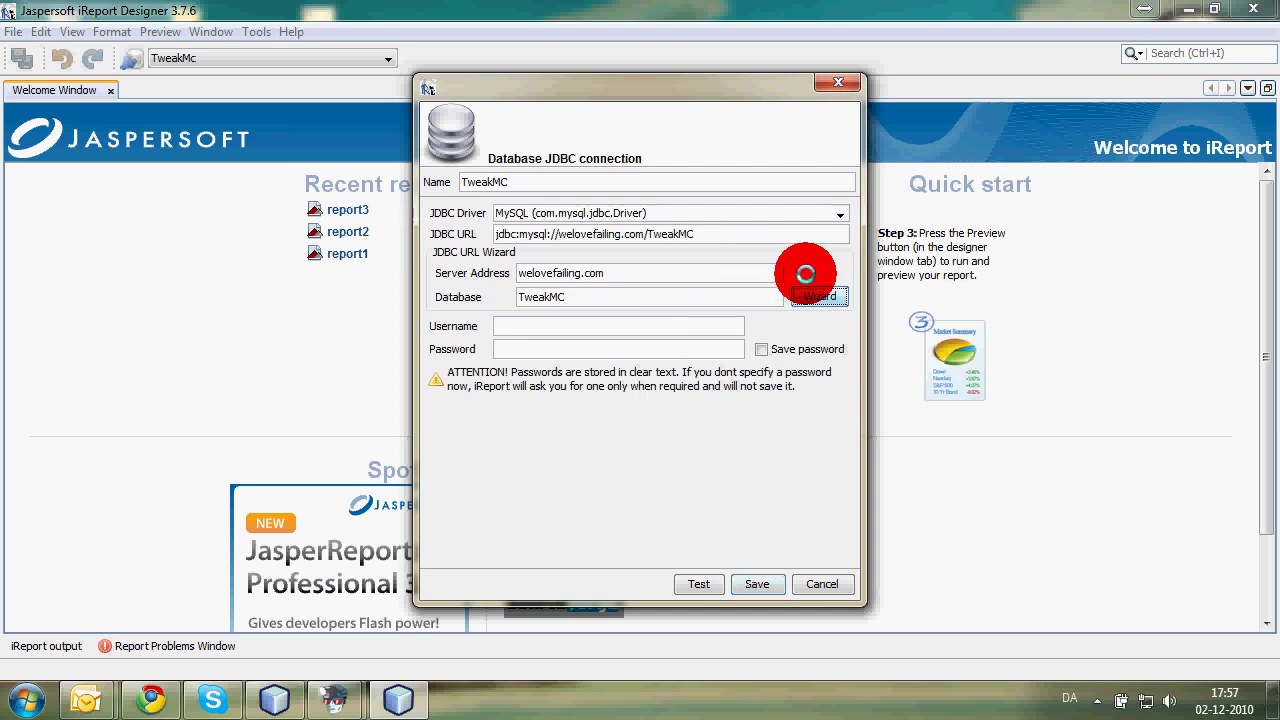
# Enter the database login, save the password, and confirm the connection test succeeds.
pyautogui.moveTo(677, 232); pyautogui.dragTo(343, 230)
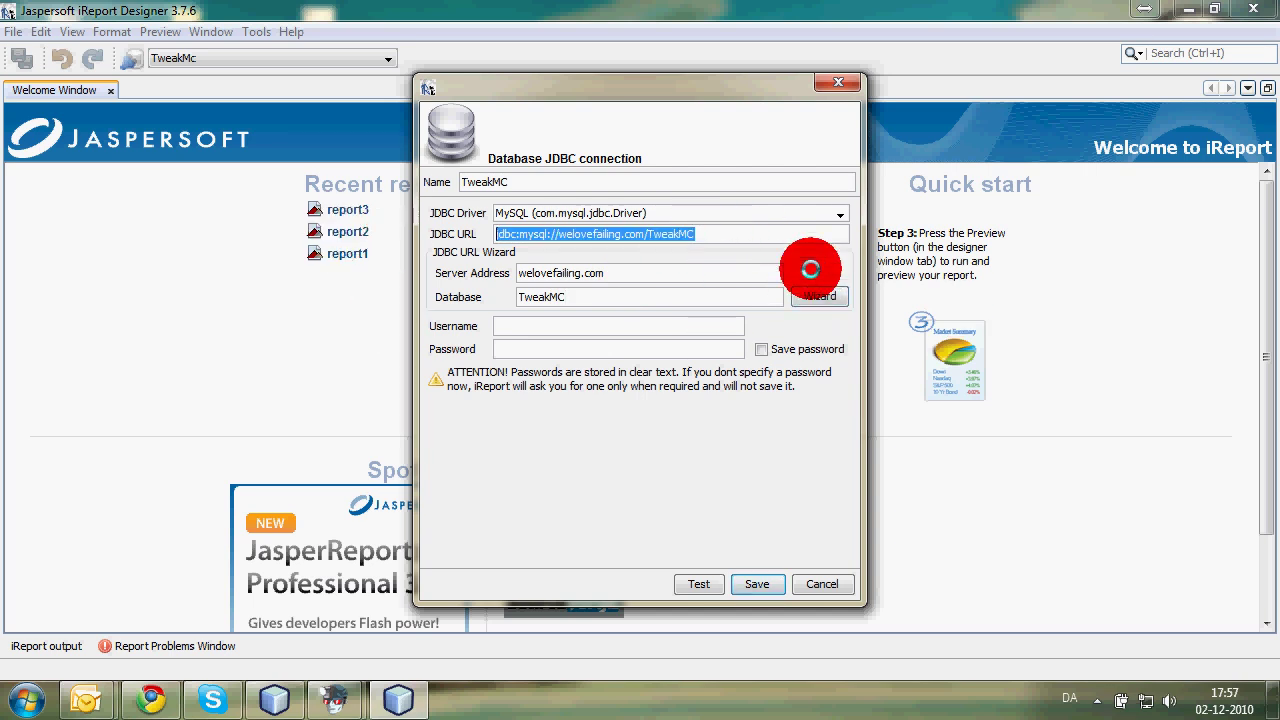
pyautogui.click(496, 322)
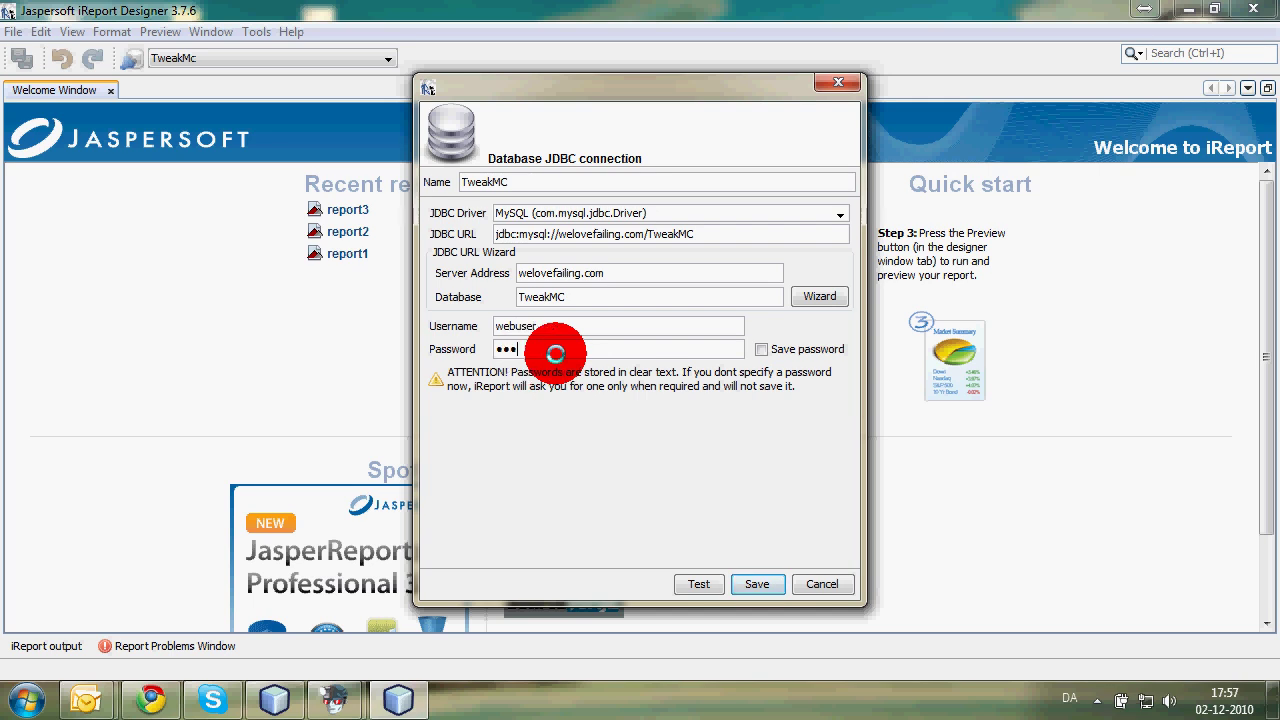
pyautogui.click(762, 349)
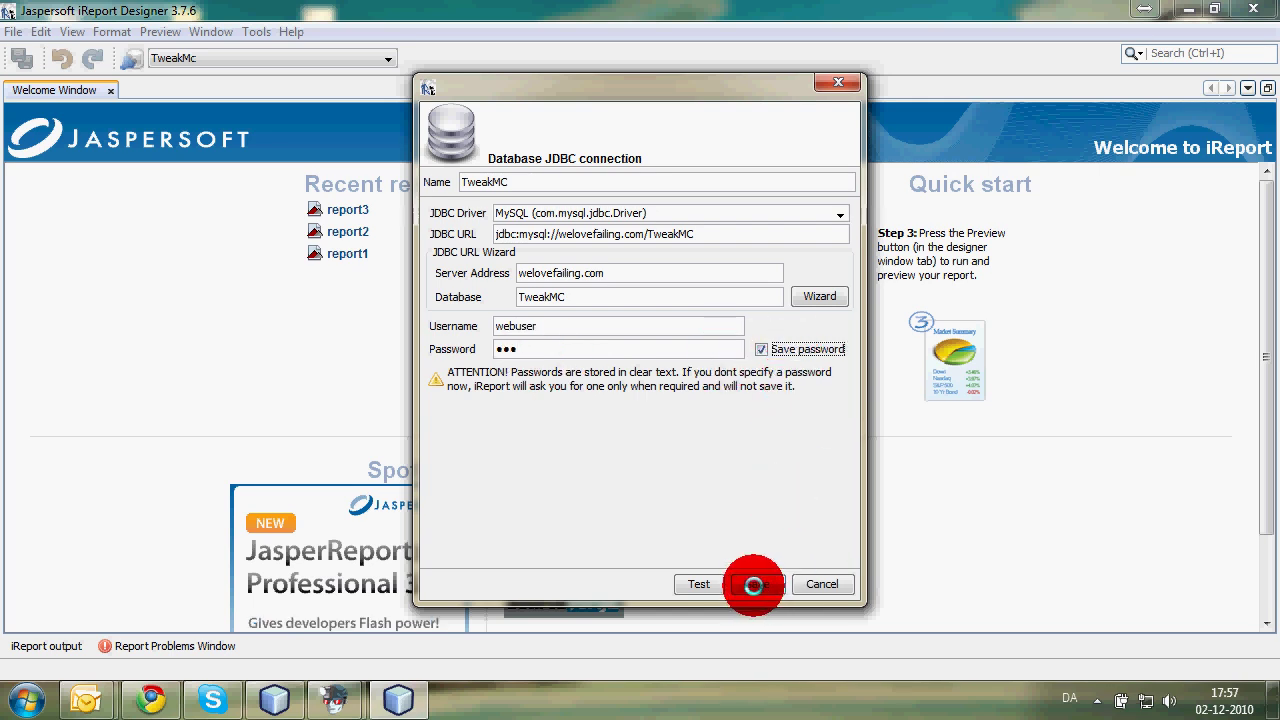
pyautogui.click(700, 584)
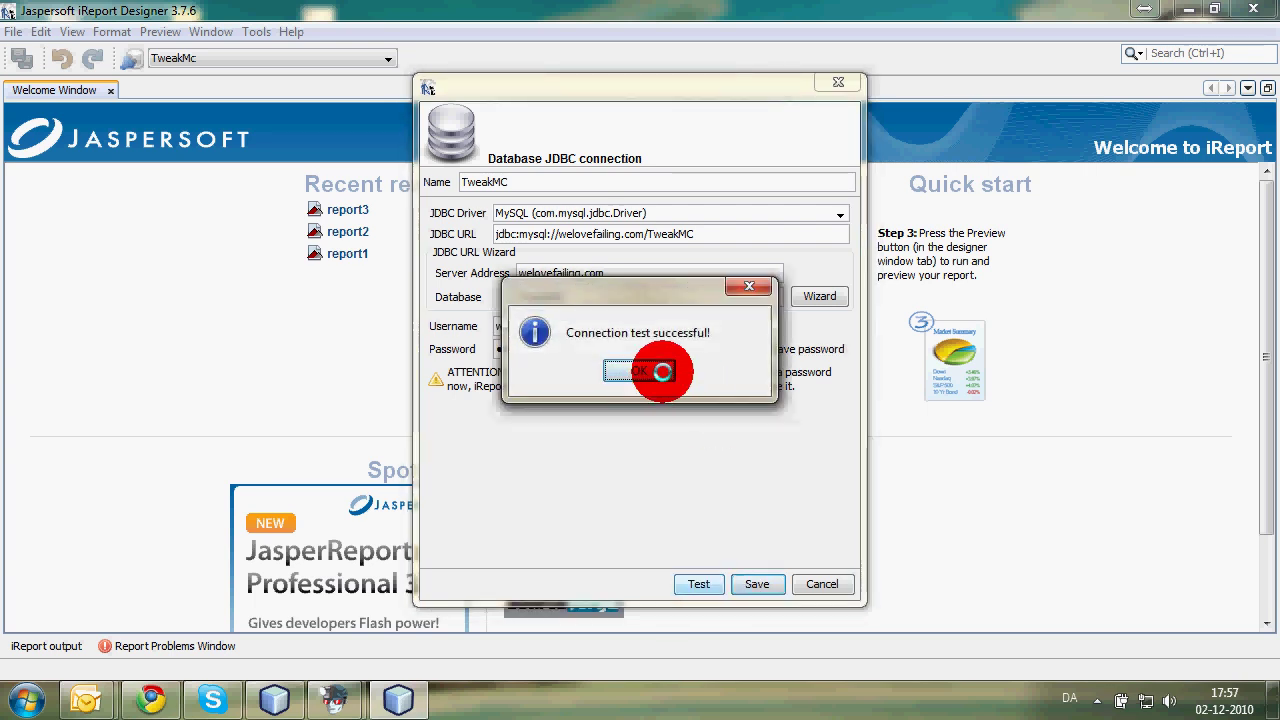
pyautogui.click(639, 371)
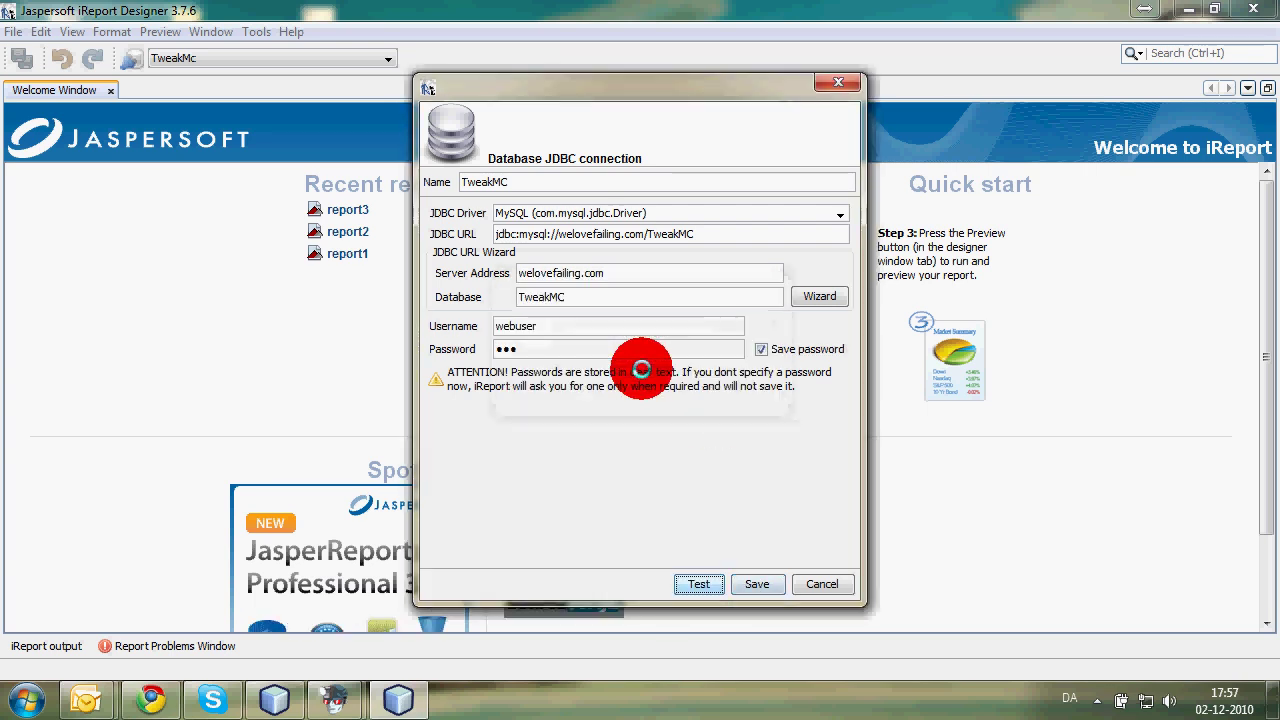
# Save the TweakMC connection and pick the Coffee template for a new report.
pyautogui.click(773, 588)
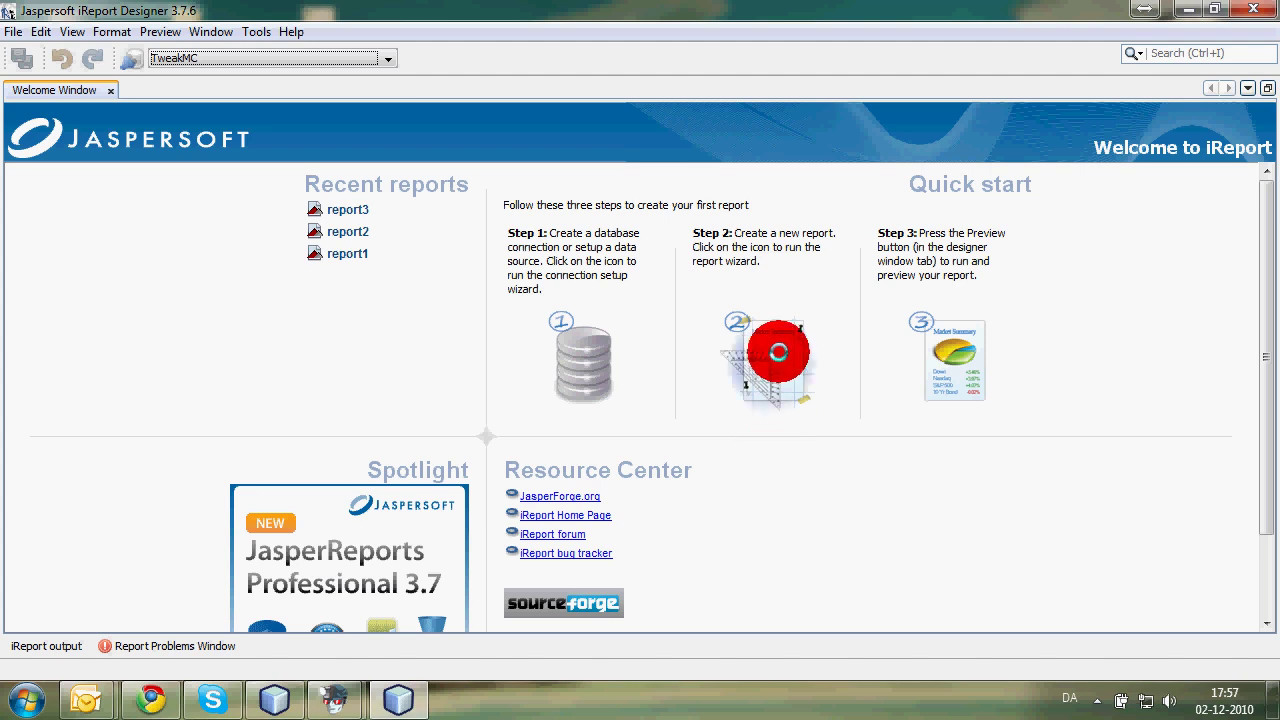
pyautogui.click(779, 355)
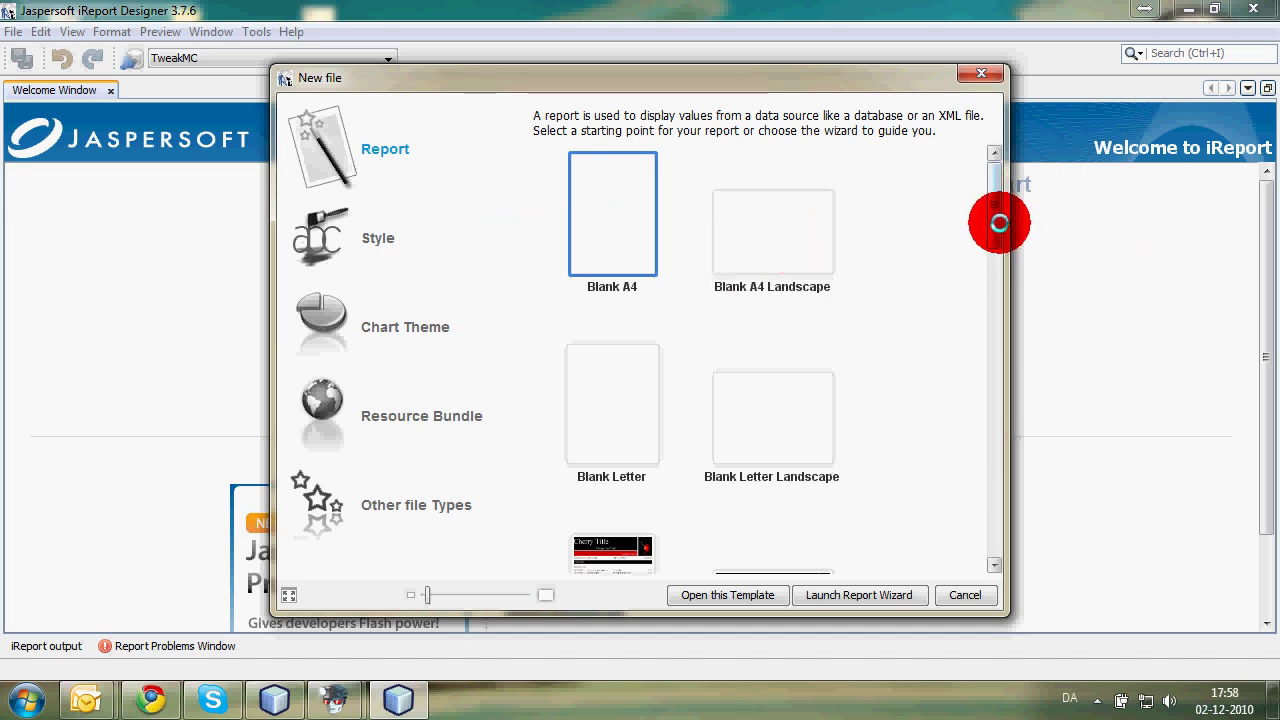
pyautogui.moveTo(993, 240); pyautogui.dragTo(986, 309)
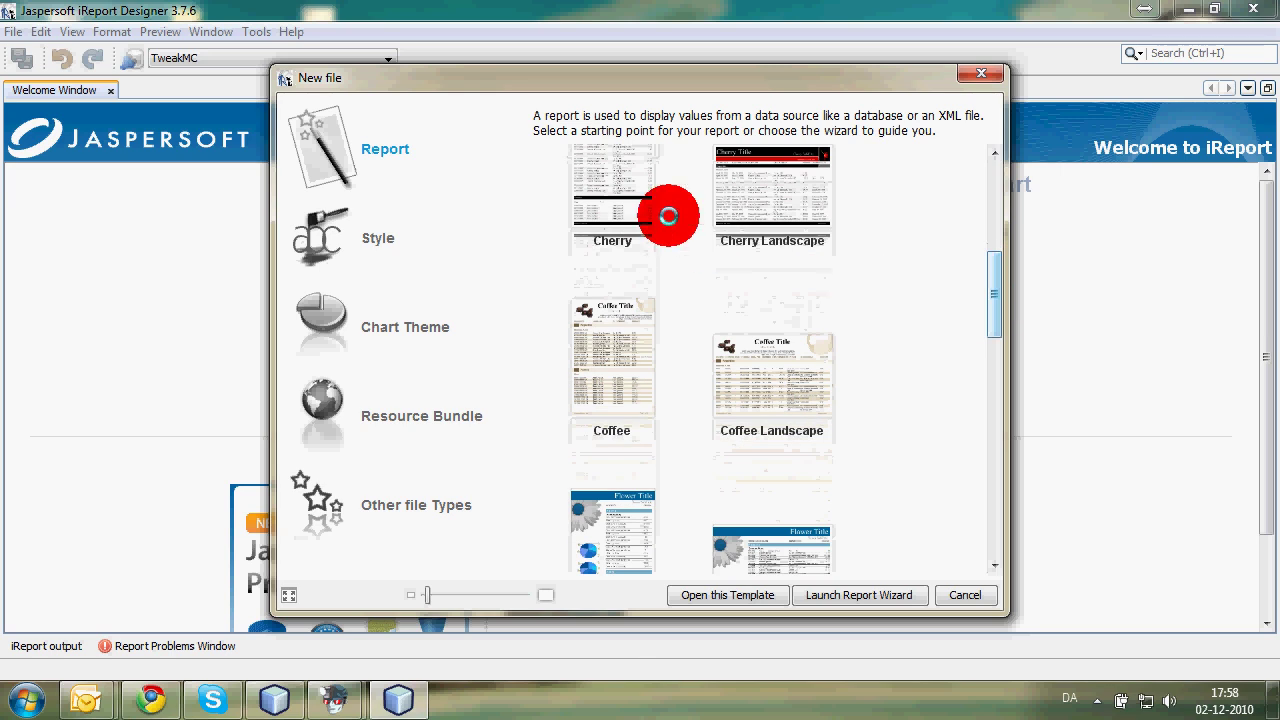
pyautogui.click(605, 362)
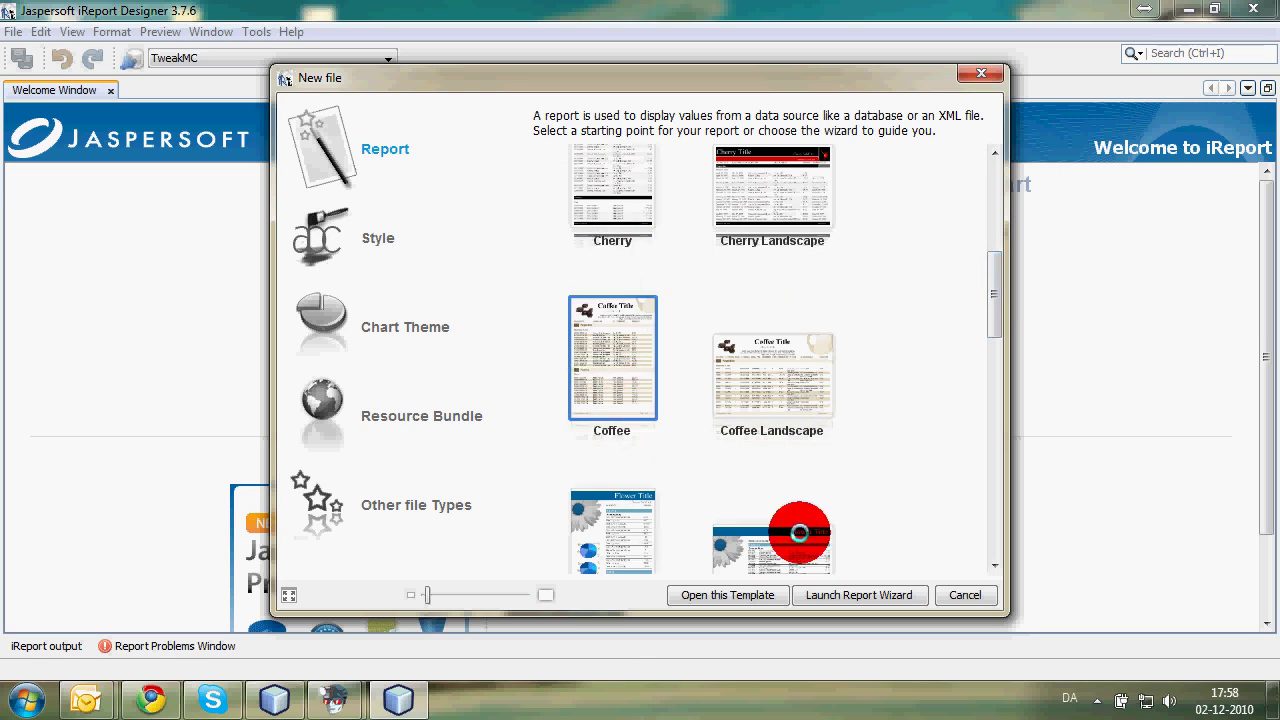
# Start the Coffee report wizard, keeping the name report4 and its default location.
pyautogui.click(843, 594)
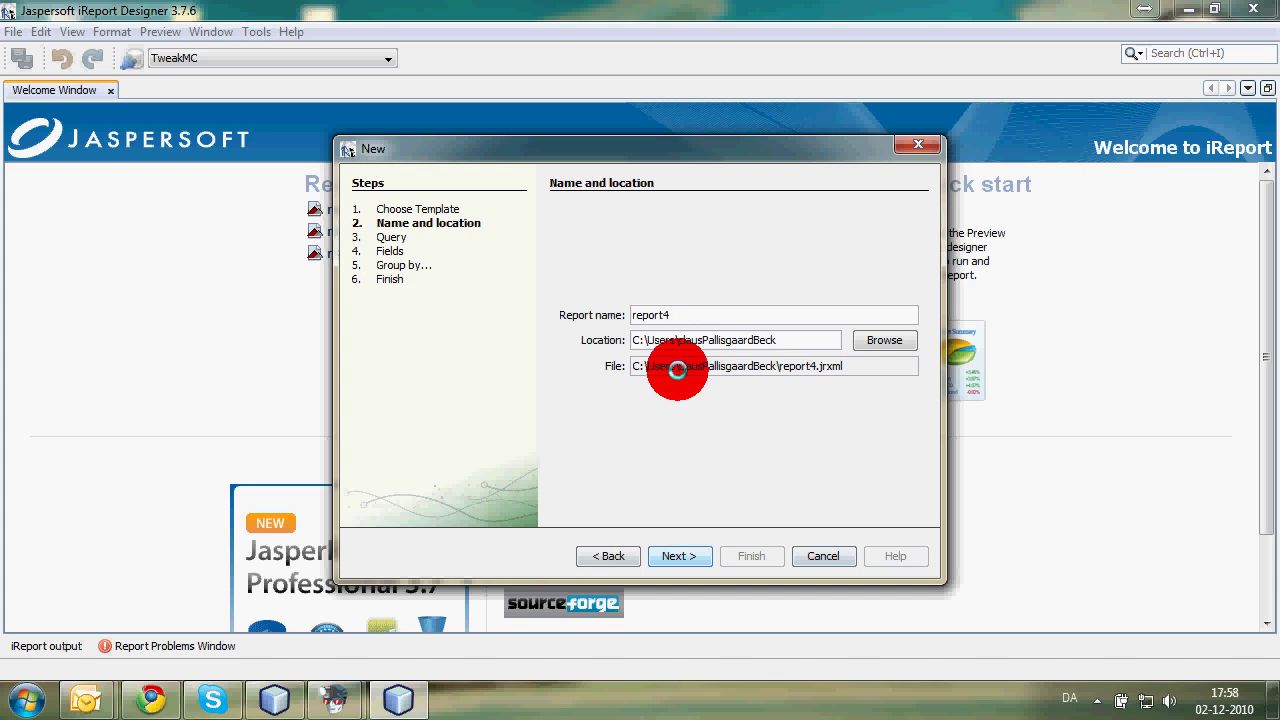
pyautogui.moveTo(680, 316); pyautogui.dragTo(548, 314)
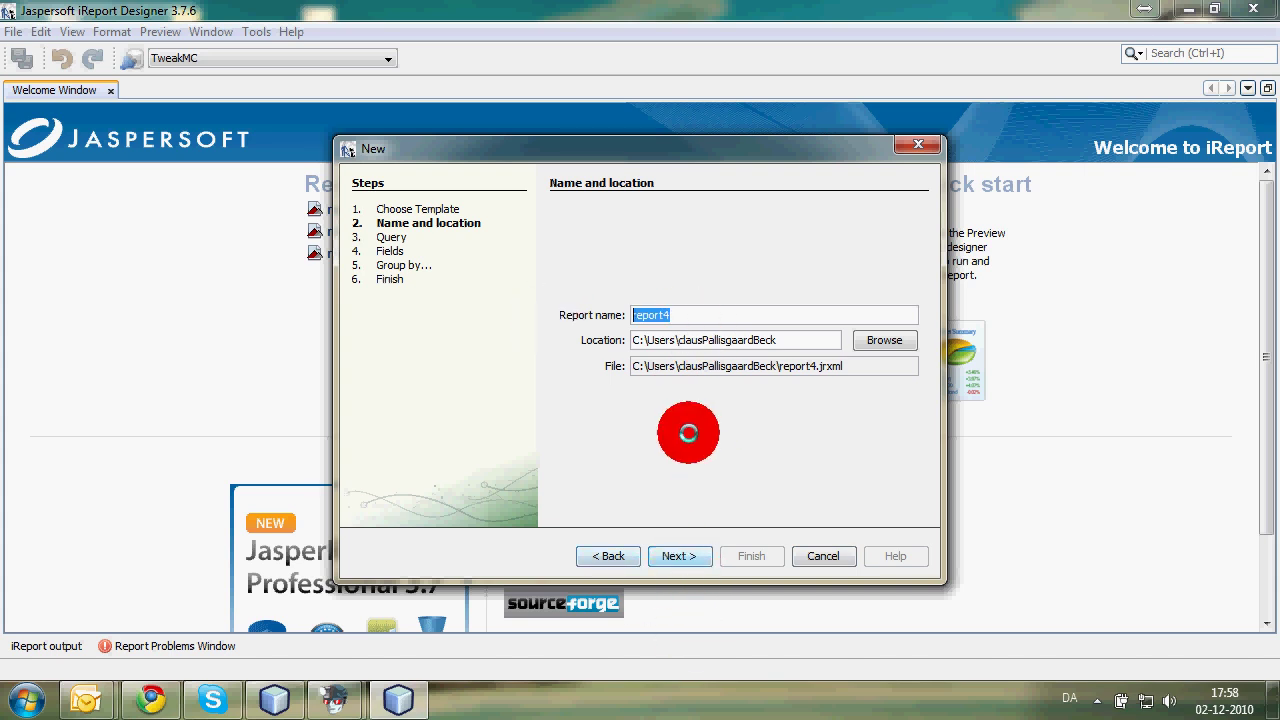
pyautogui.moveTo(775, 340); pyautogui.dragTo(586, 341)
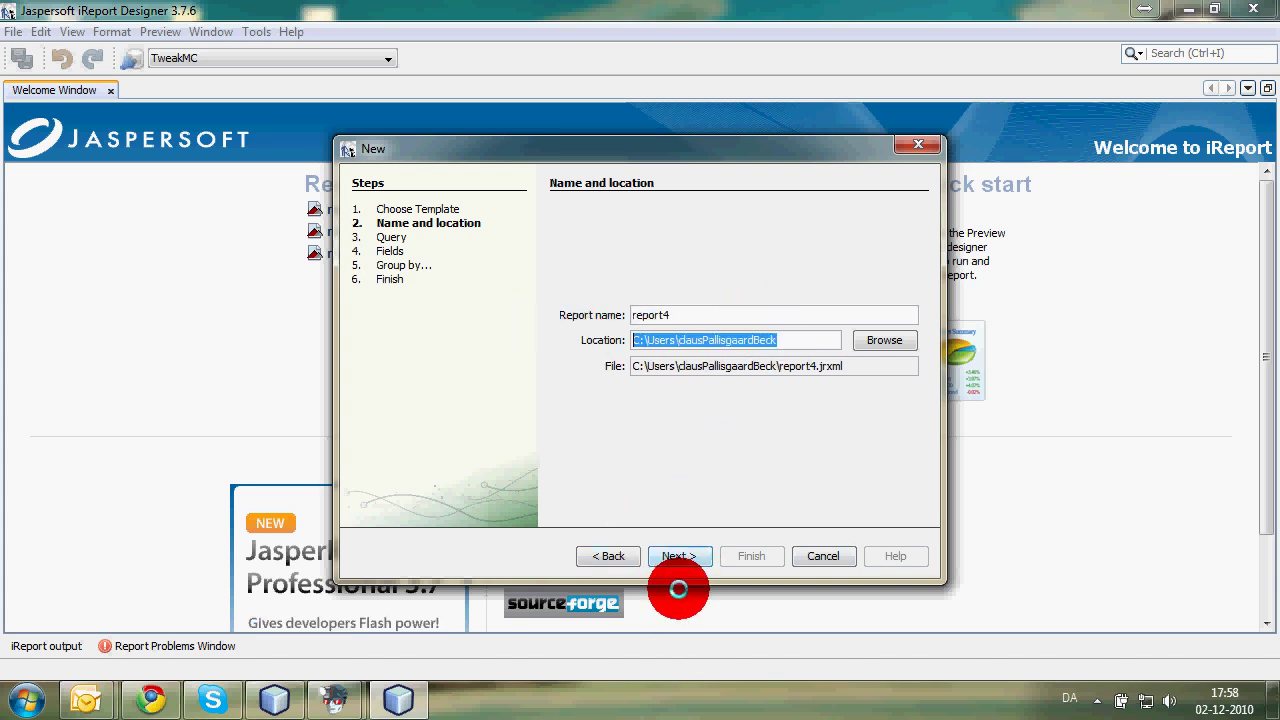
pyautogui.moveTo(849, 366); pyautogui.dragTo(718, 366)
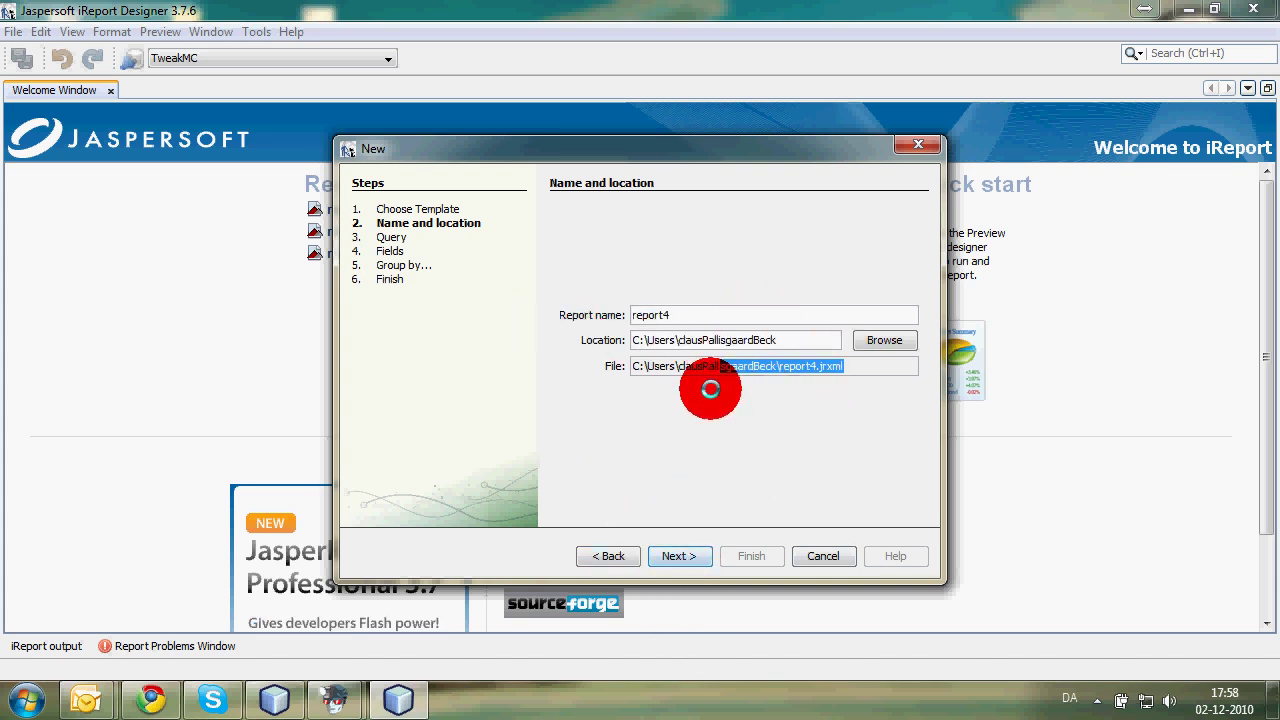
pyautogui.click(684, 554)
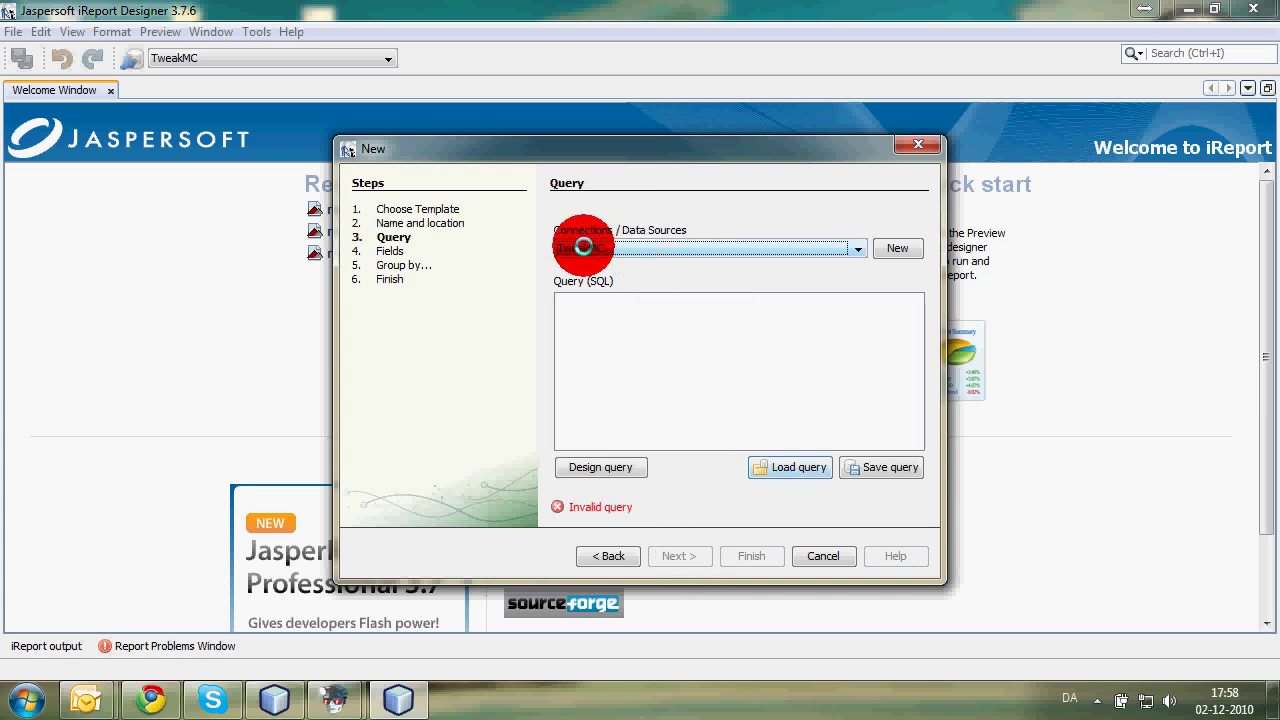
# Choose the TweakMC connection and enter the query SELECT * FROM owner.
pyautogui.click(861, 247)
pyautogui.click(719, 347)
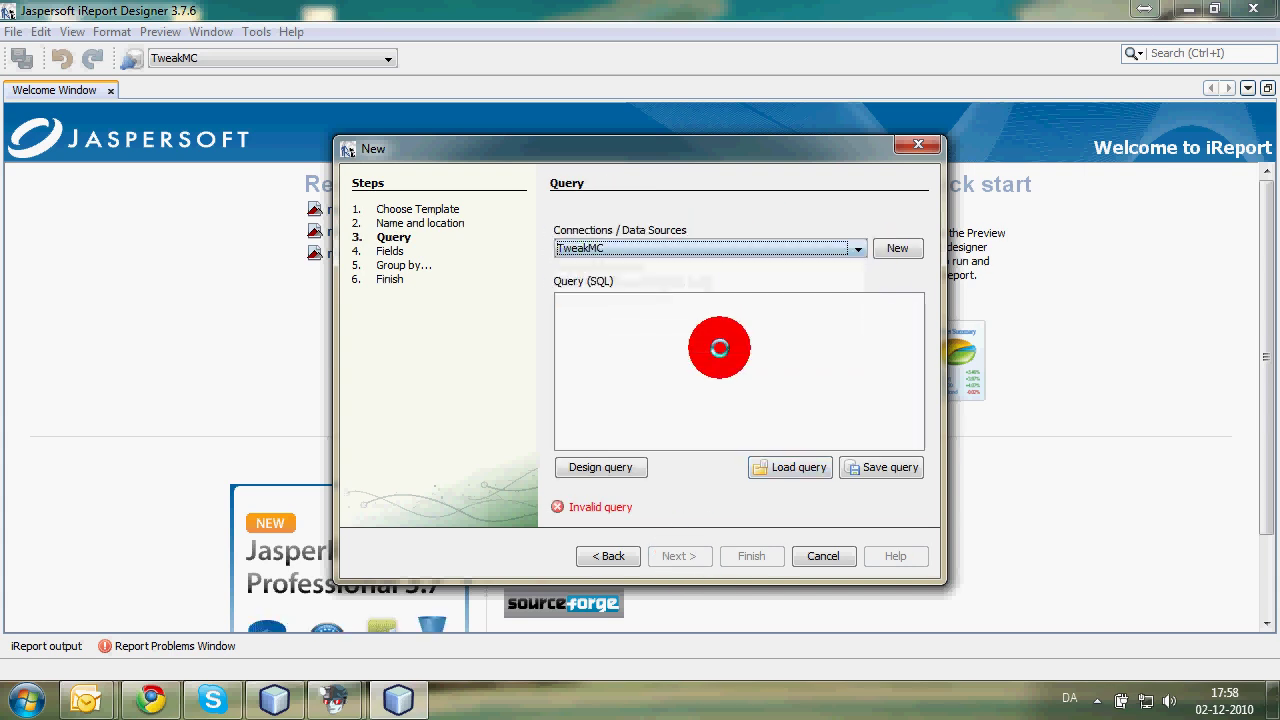
pyautogui.click(719, 347)
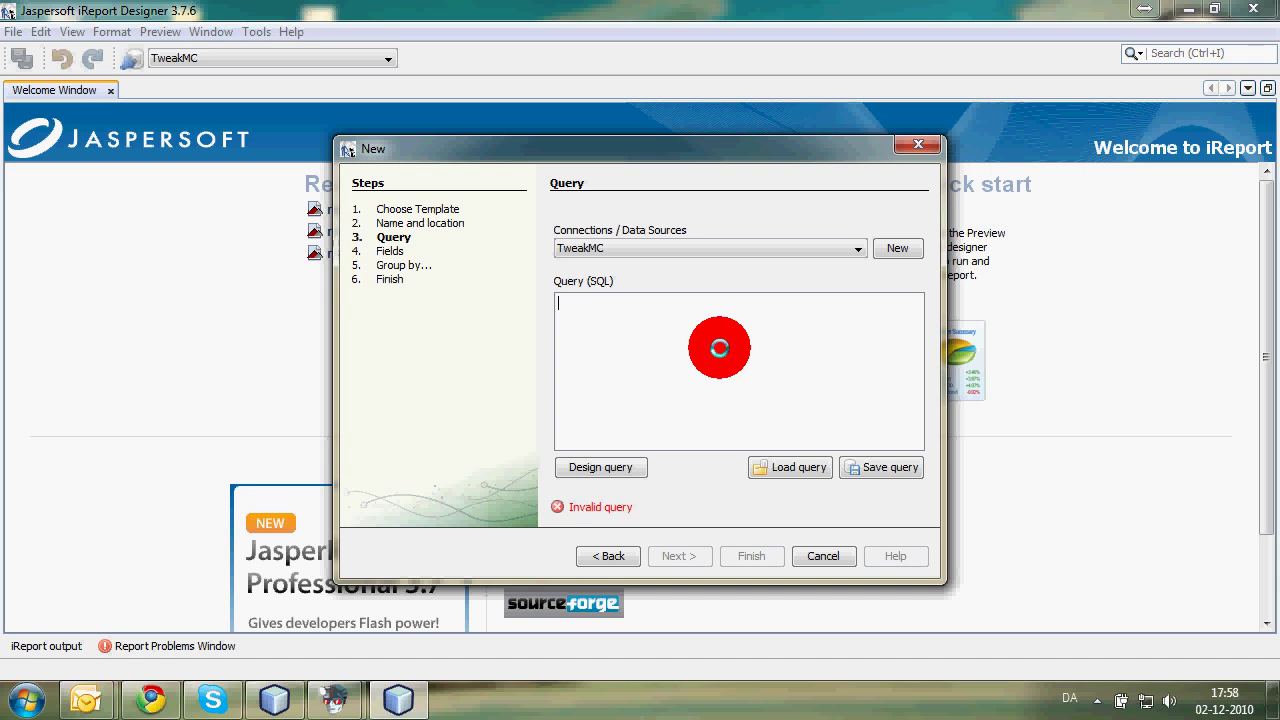
pyautogui.write('SELECT * FROM owner')
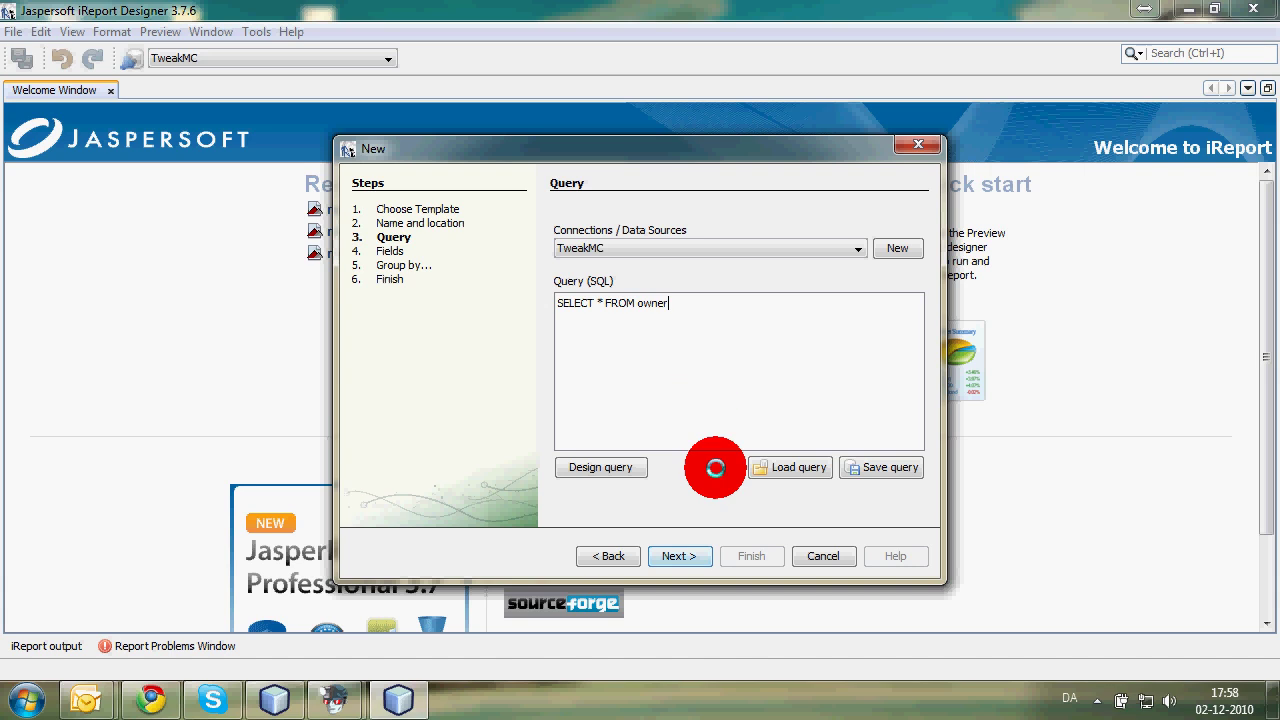
pyautogui.click(694, 552)
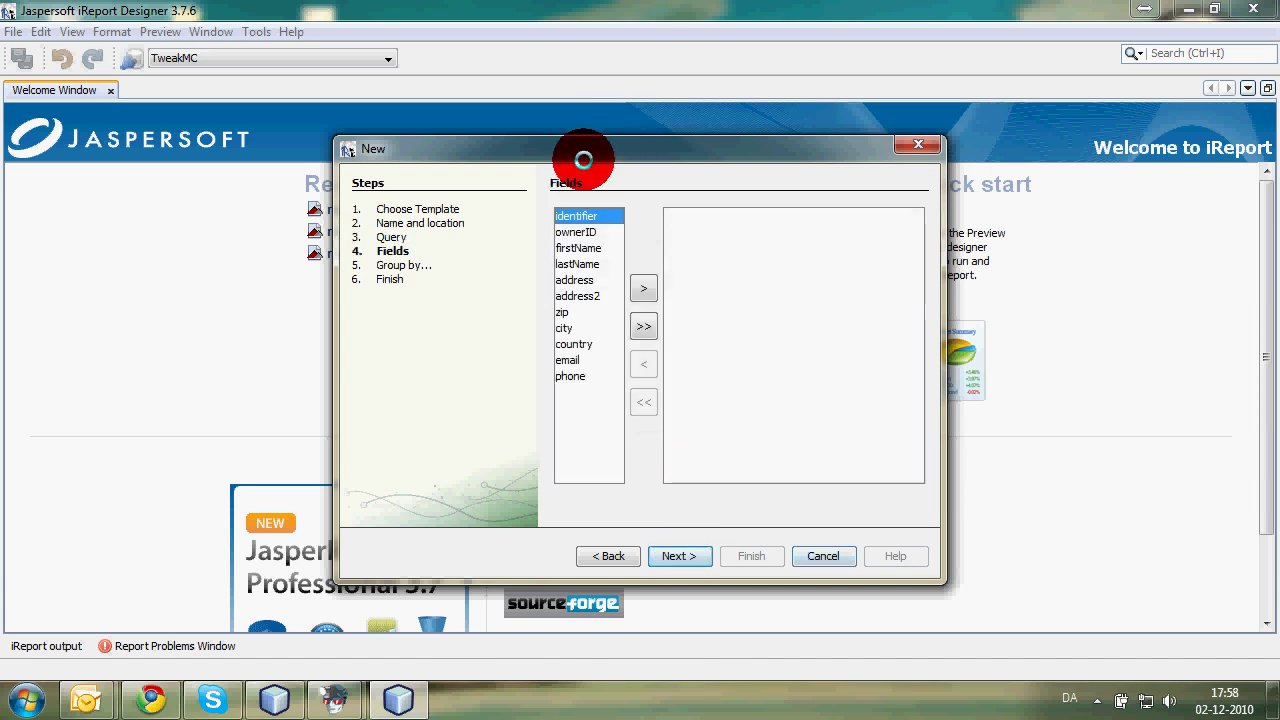
# Add the fields ownerID, firstName, lastName, email and phone to the report.
pyautogui.click(578, 216)
pyautogui.click(578, 232)
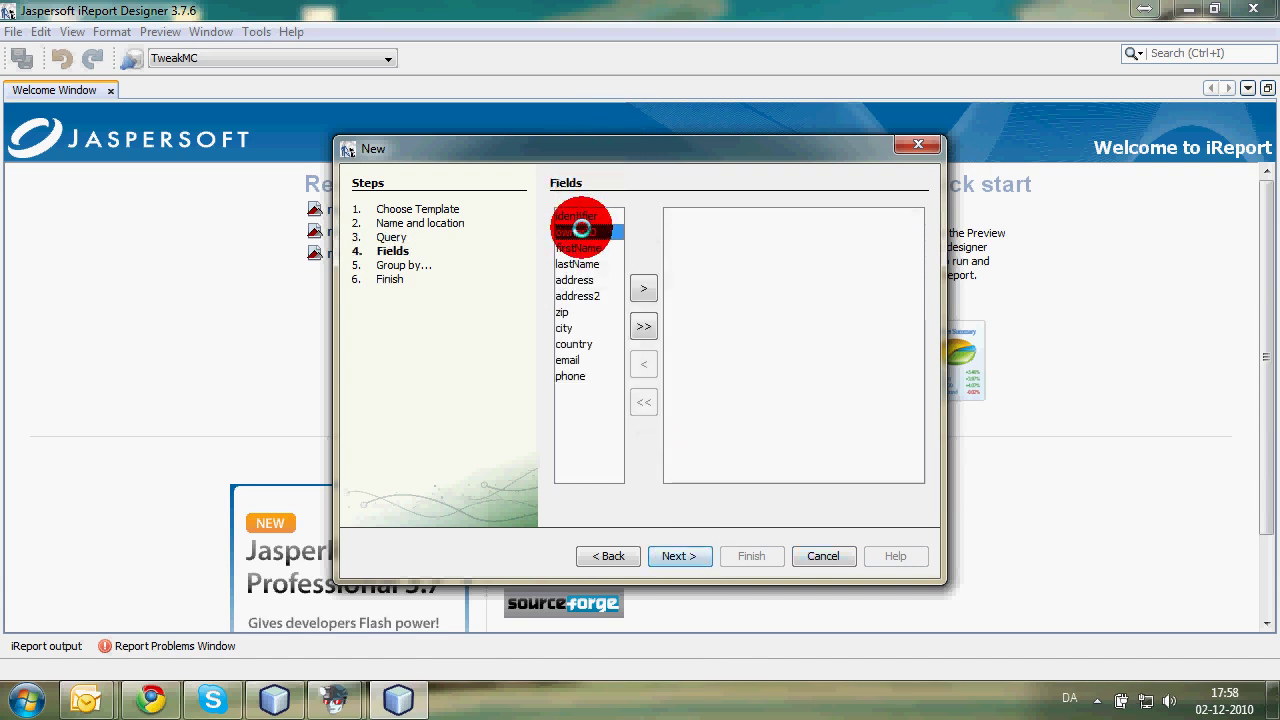
pyautogui.click(643, 288)
pyautogui.click(580, 232)
pyautogui.click(643, 288)
pyautogui.click(590, 232)
pyautogui.click(643, 288)
pyautogui.click(578, 312)
pyautogui.click(643, 288)
pyautogui.click(580, 312)
pyautogui.click(643, 288)
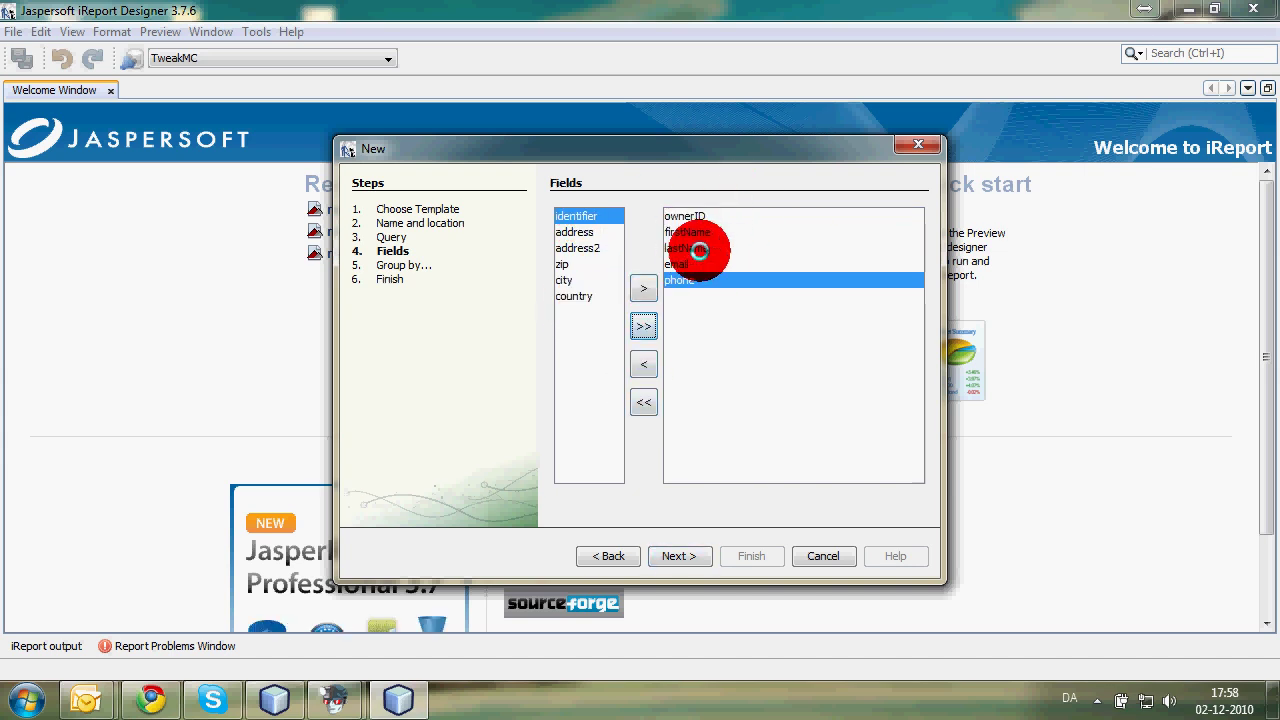
pyautogui.click(673, 545)
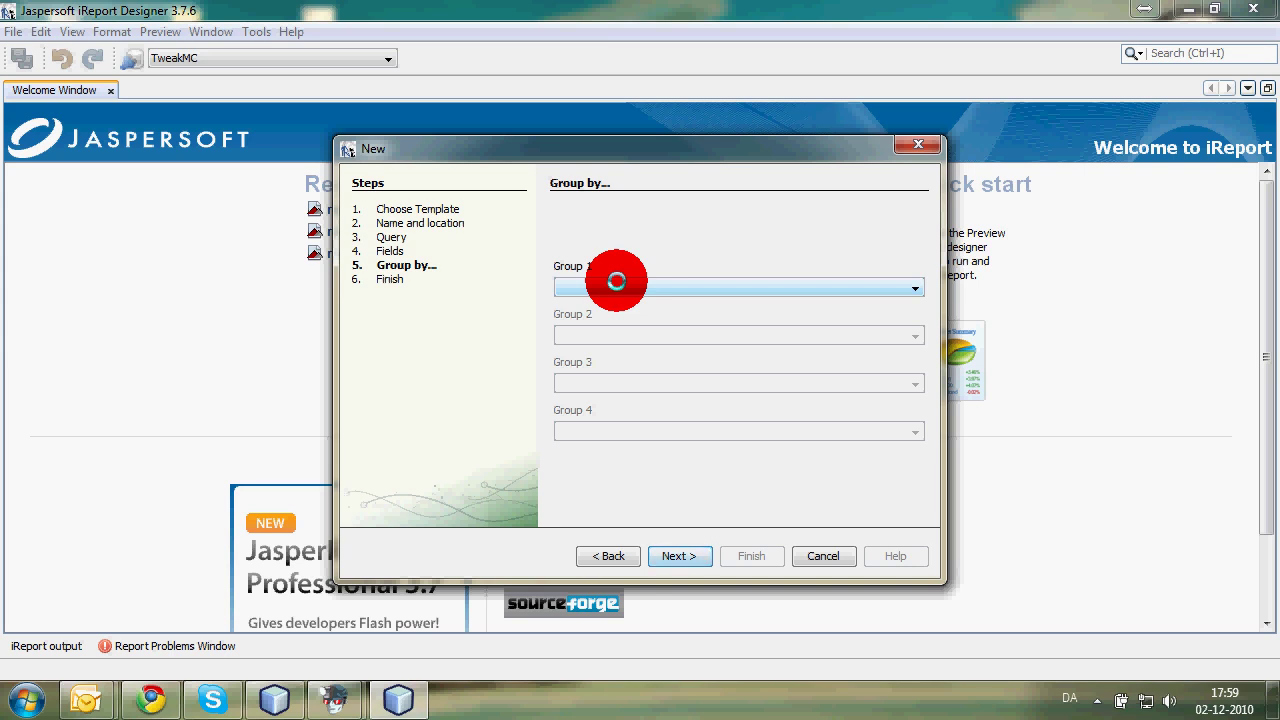
# Set Group 1 to lastName, leave Group 2 empty, and finish creating report4.
pyautogui.click(616, 281)
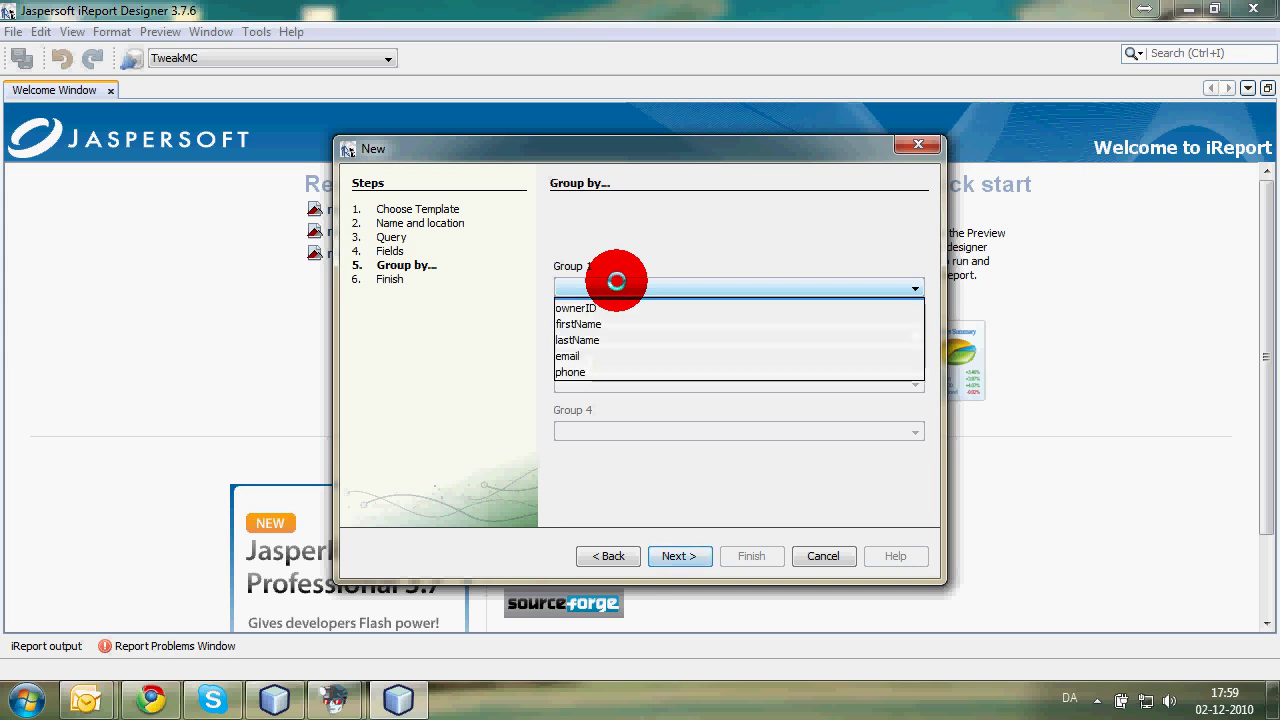
pyautogui.click(617, 340)
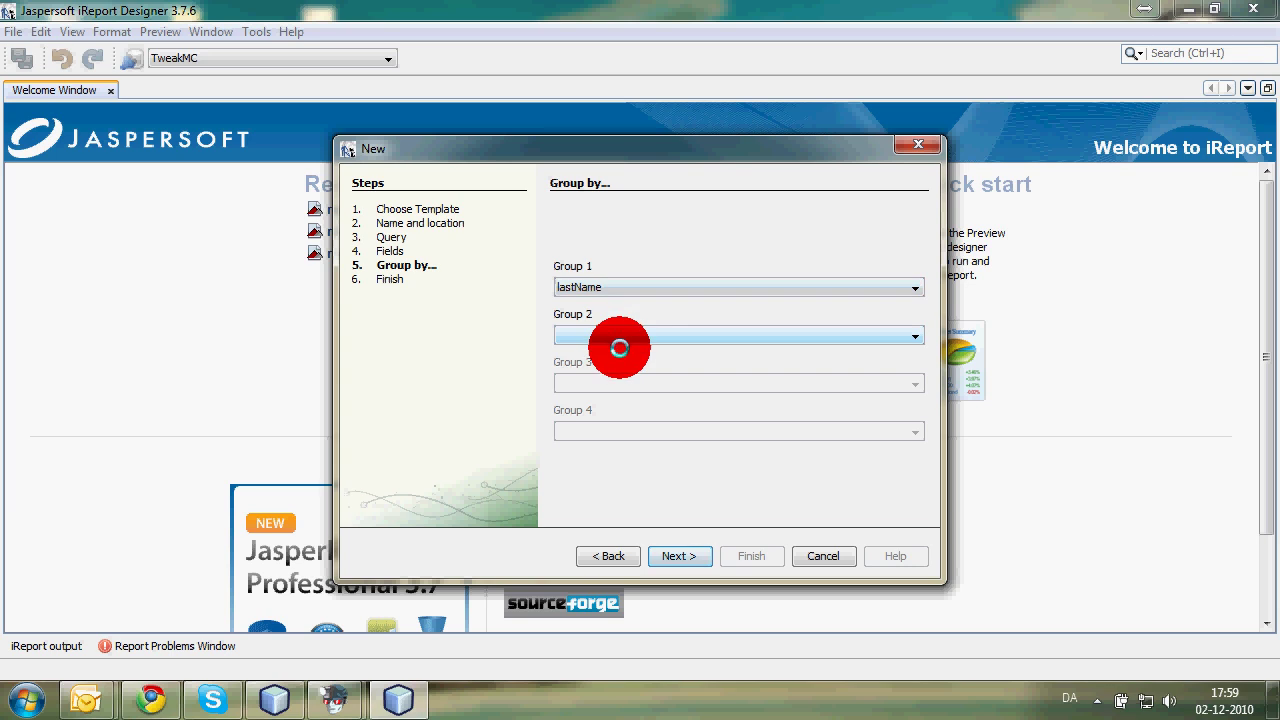
pyautogui.click(640, 336)
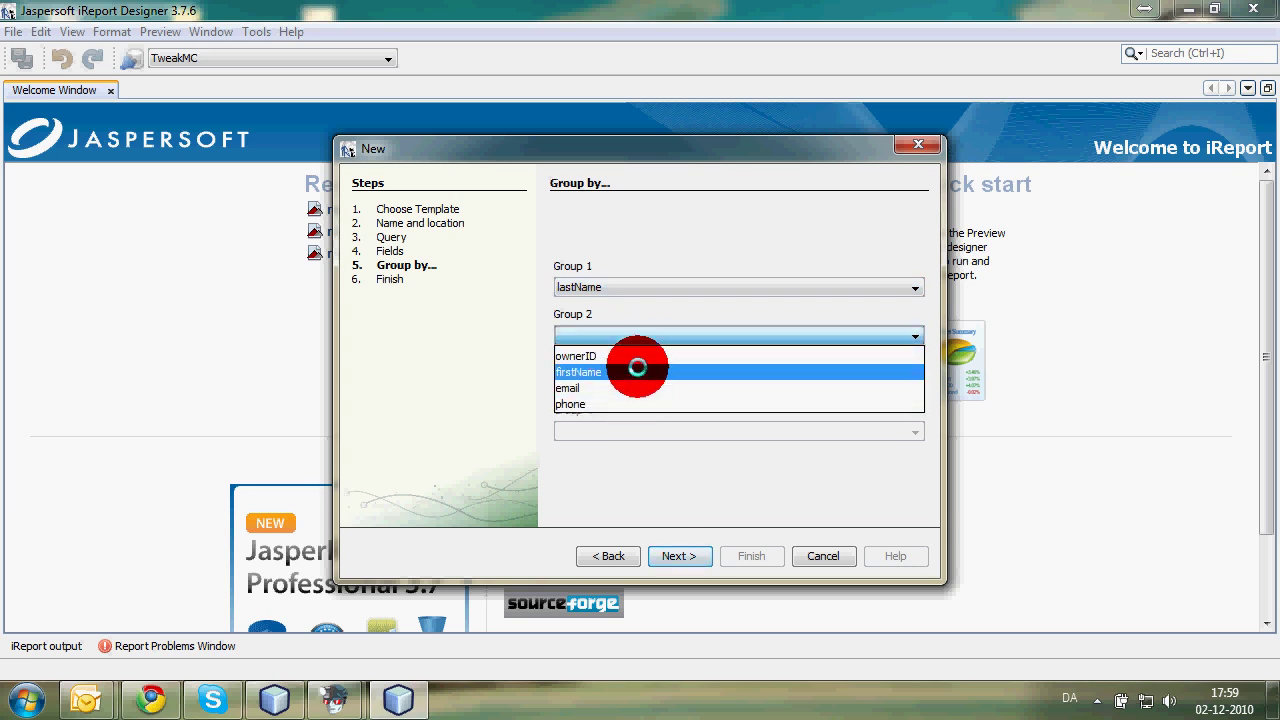
pyautogui.click(634, 332)
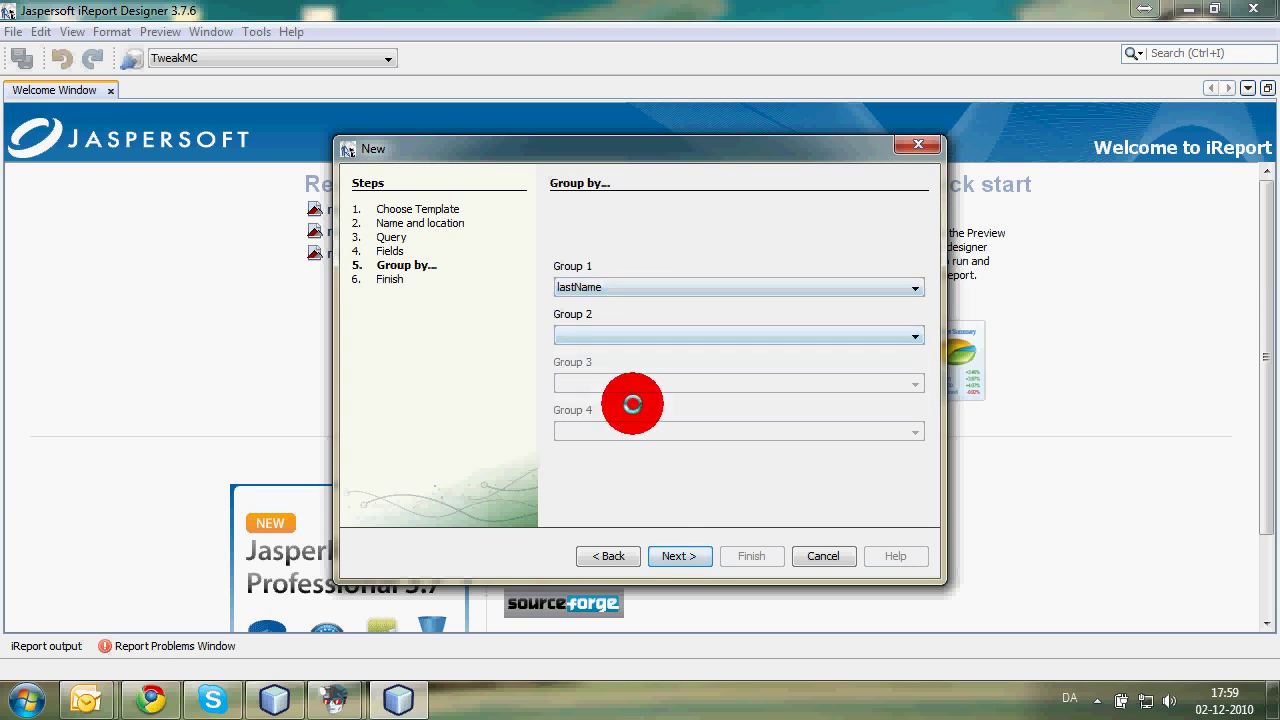
pyautogui.click(678, 553)
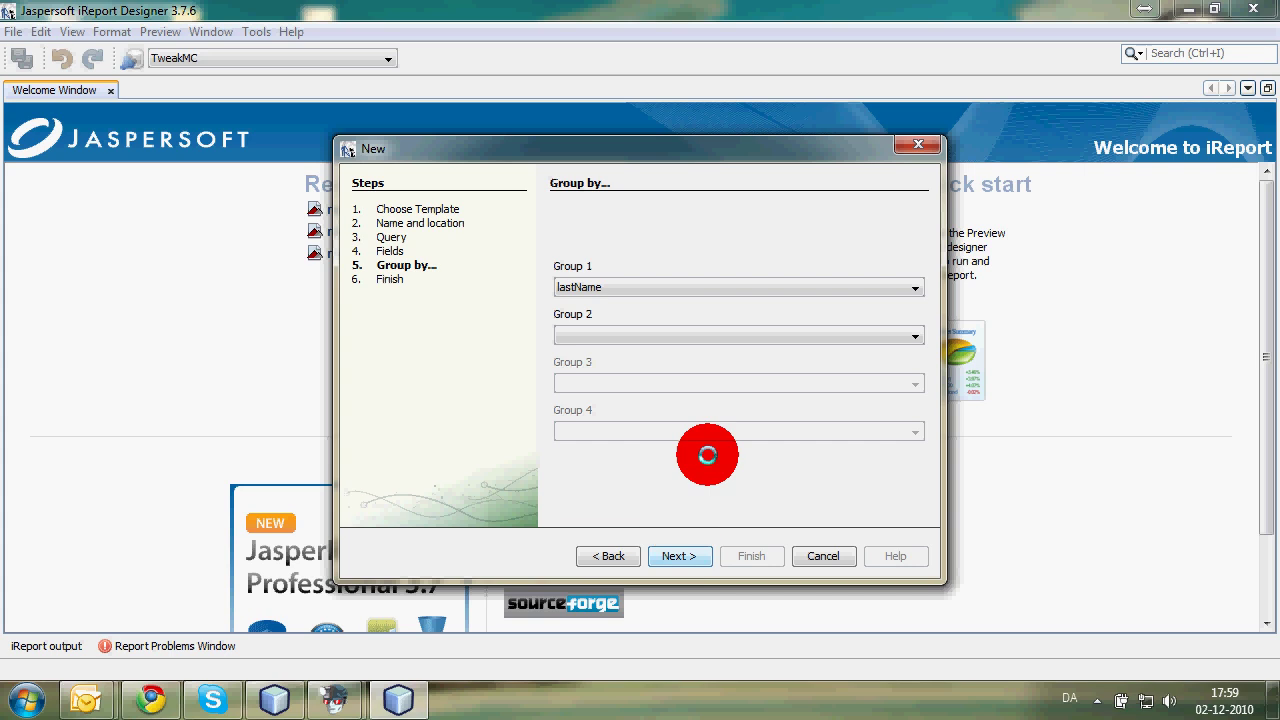
pyautogui.click(646, 331)
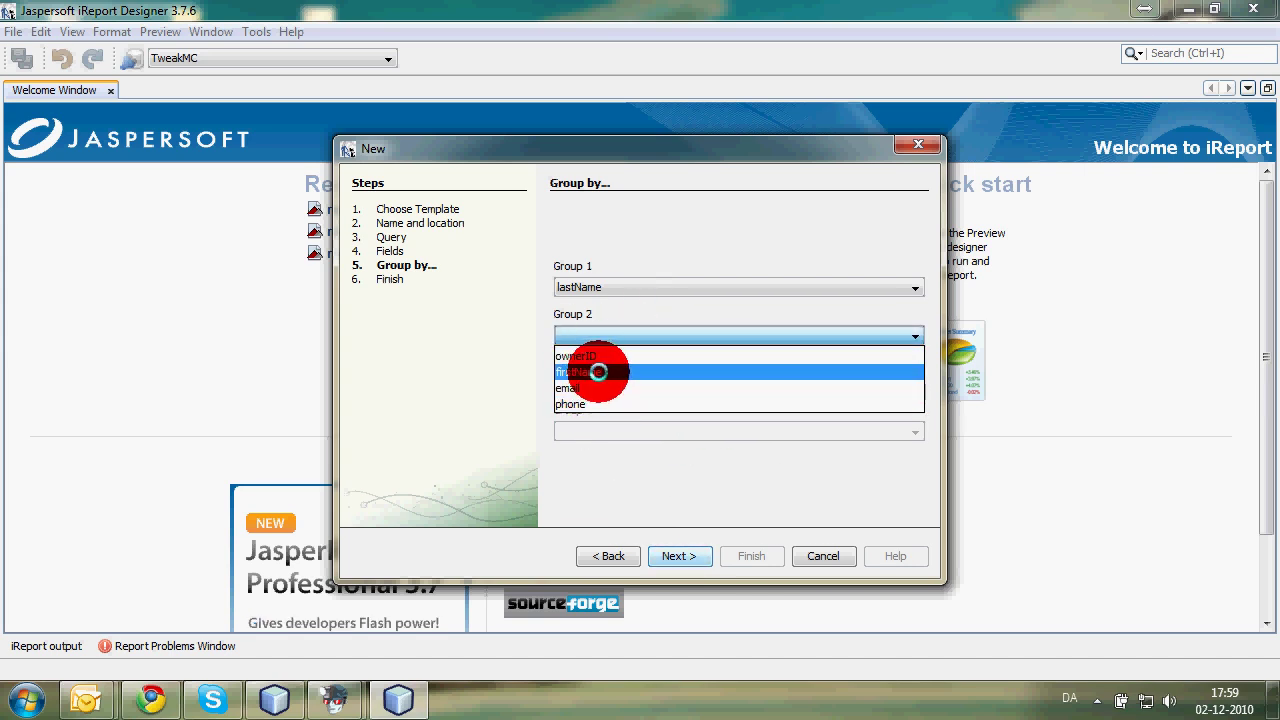
pyautogui.click(625, 304)
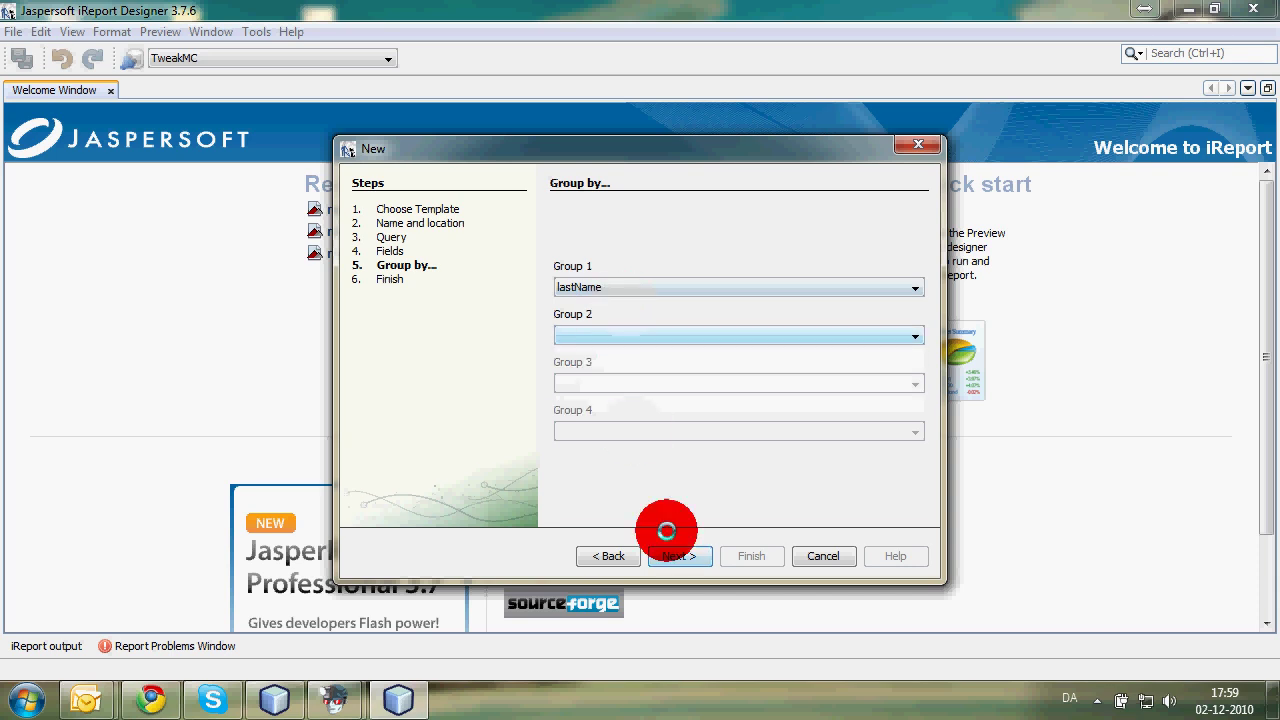
pyautogui.click(668, 552)
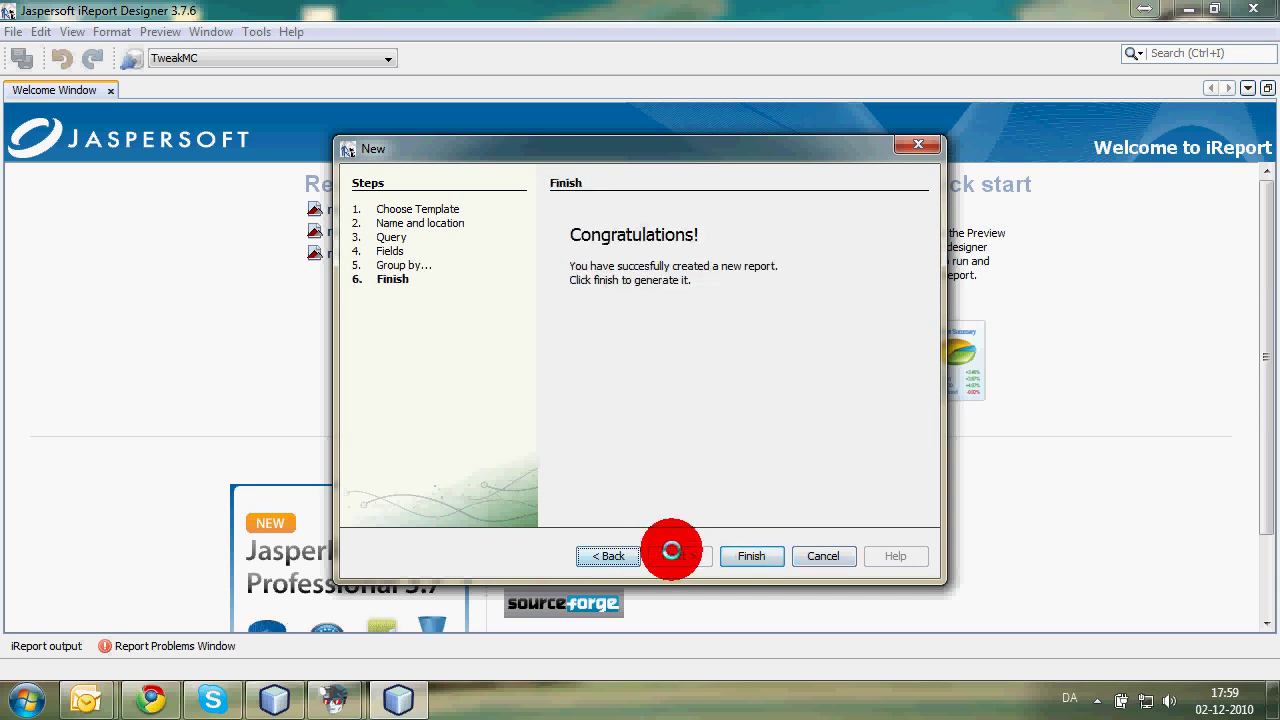
pyautogui.click(749, 556)
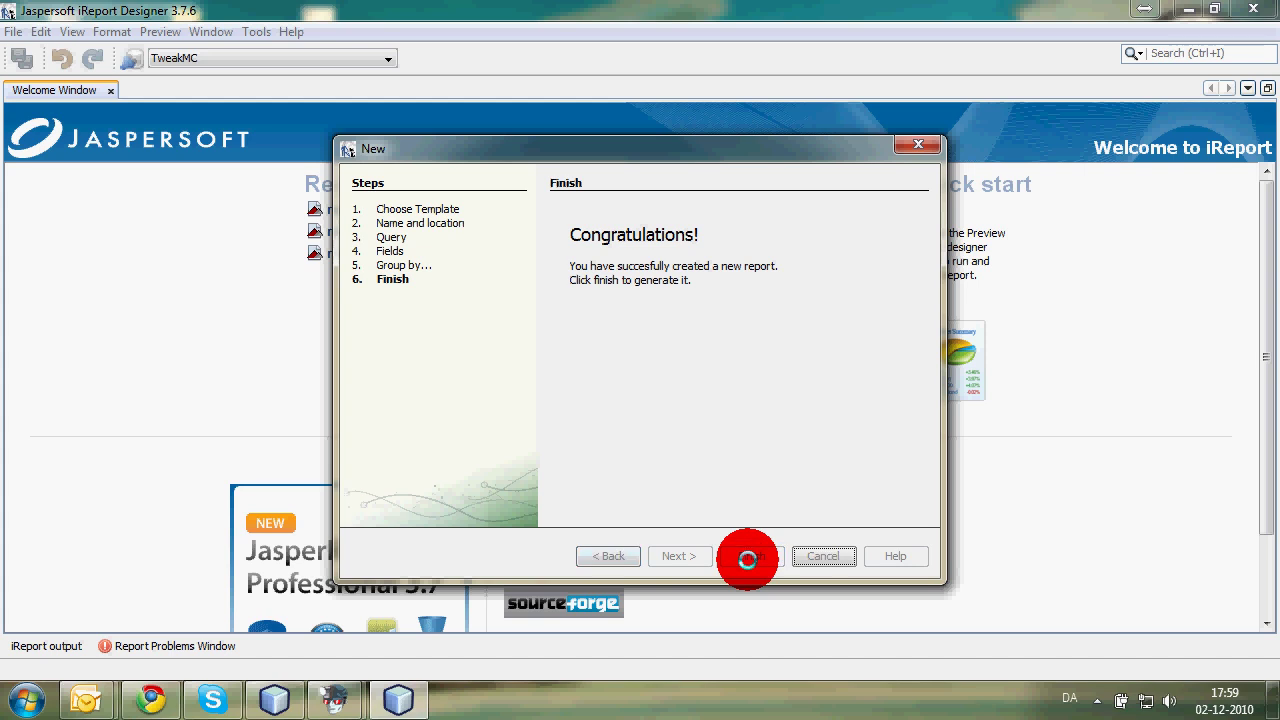
pyautogui.click(748, 558)
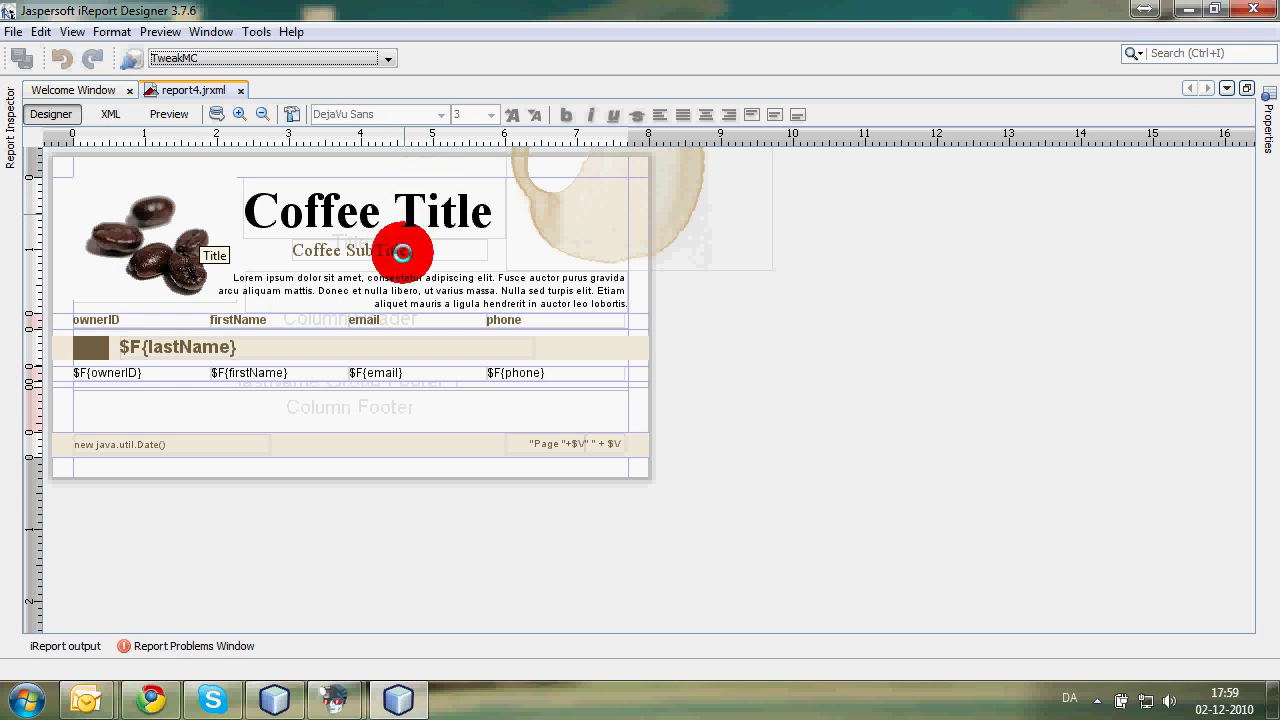
pyautogui.click(401, 251)
pyautogui.click(471, 297)
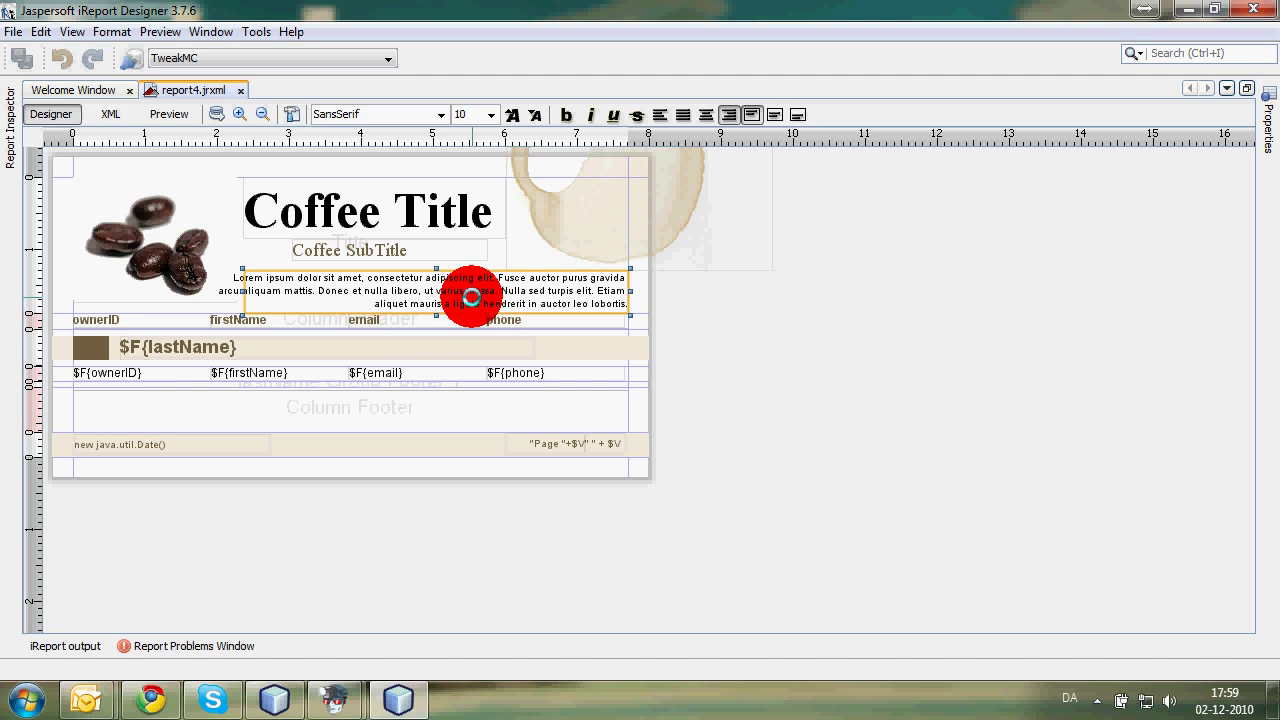
pyautogui.click(292, 353)
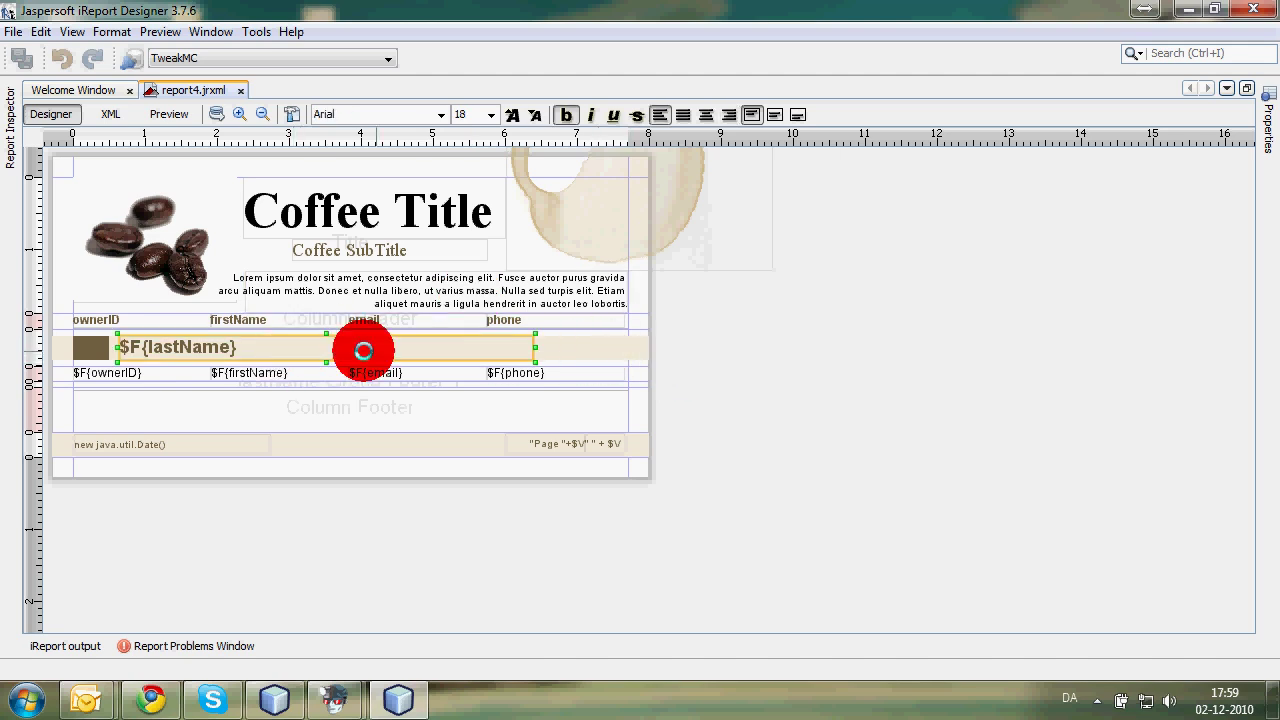
pyautogui.click(106, 318)
pyautogui.click(140, 372)
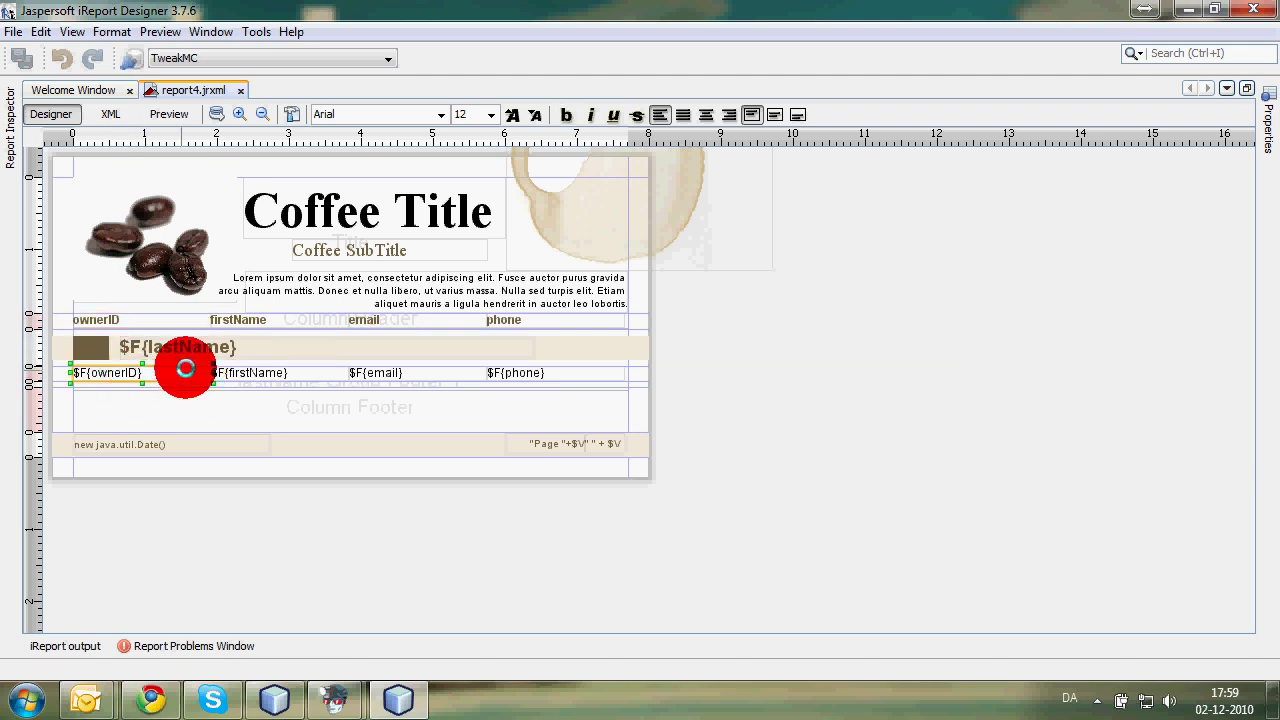
pyautogui.click(250, 322)
pyautogui.click(264, 371)
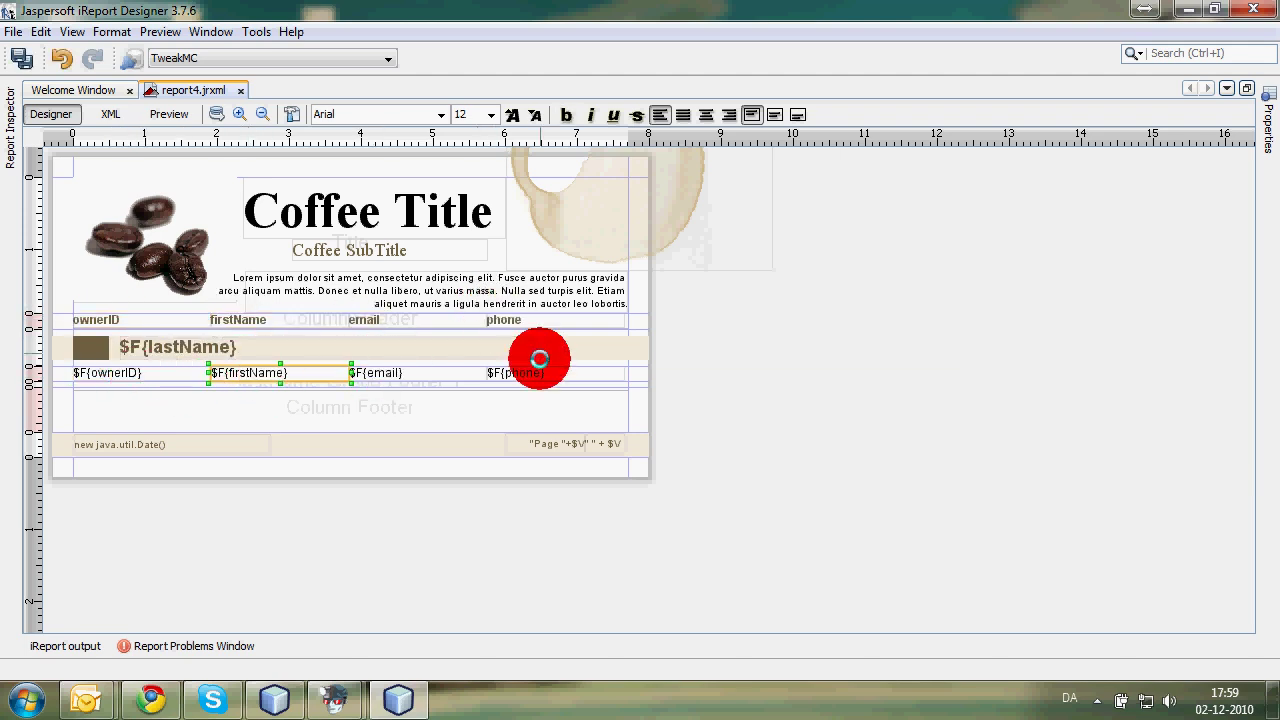
pyautogui.click(525, 374)
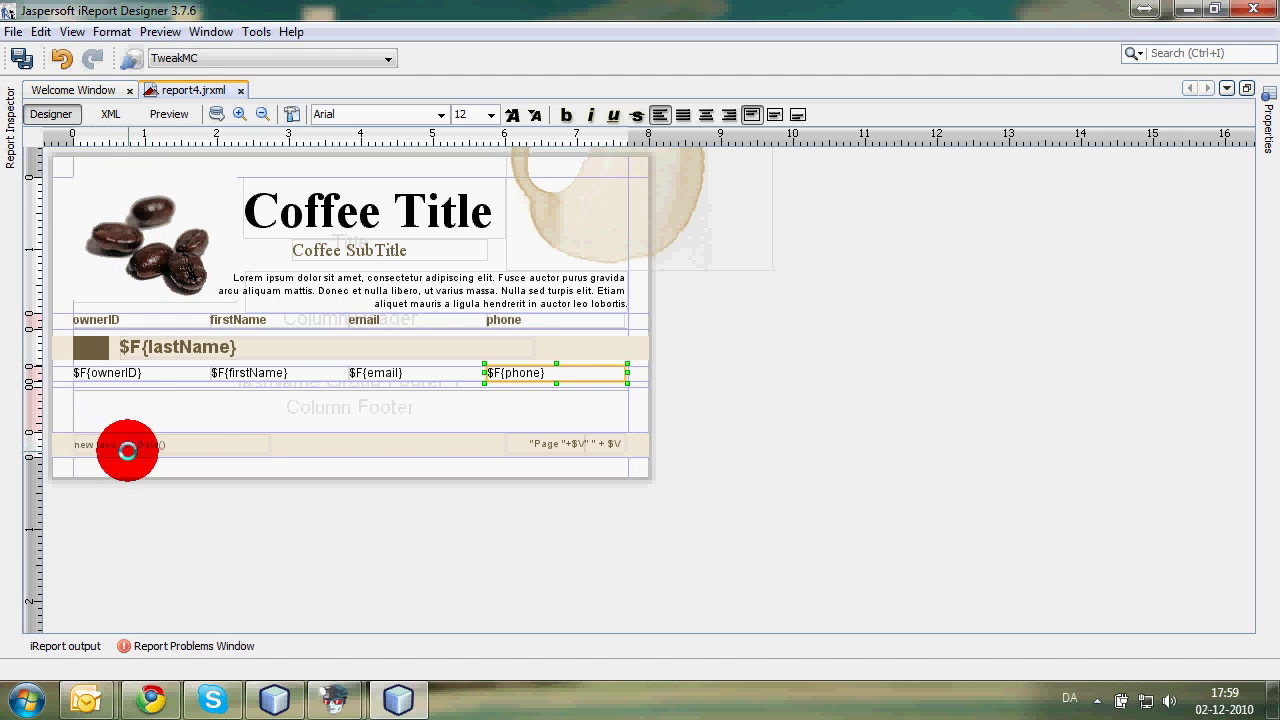
pyautogui.click(137, 449)
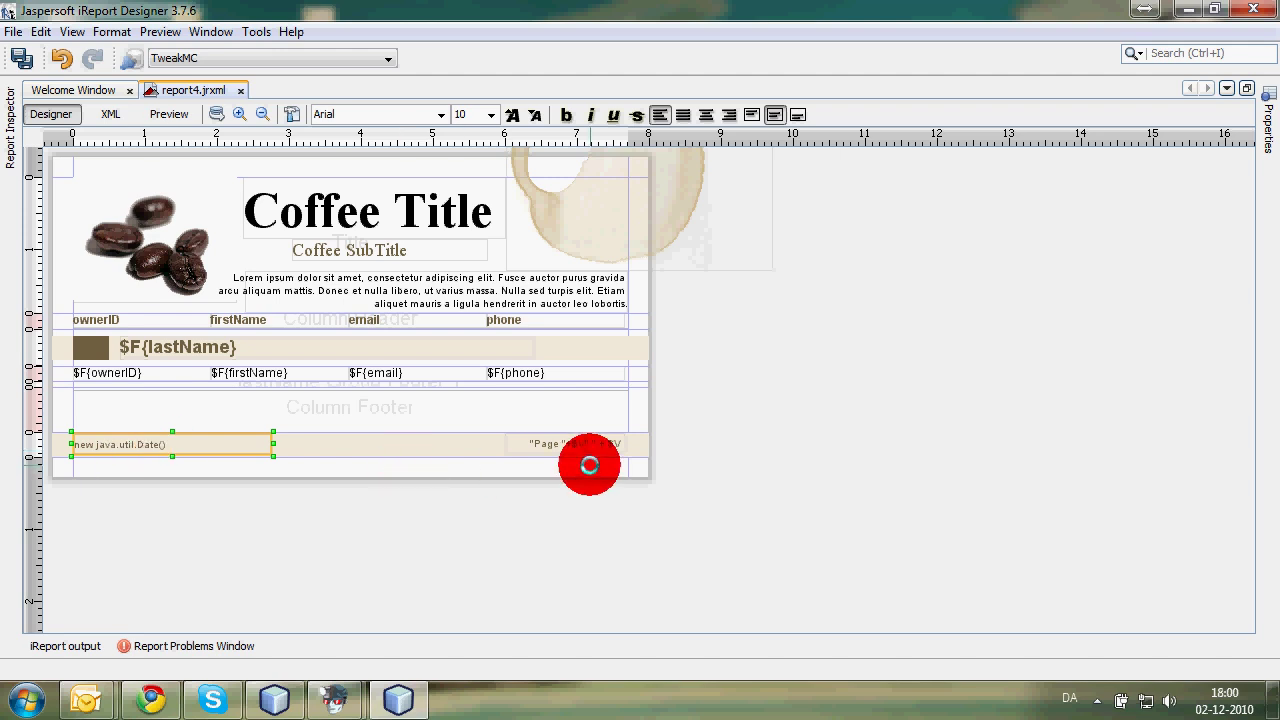
pyautogui.click(616, 447)
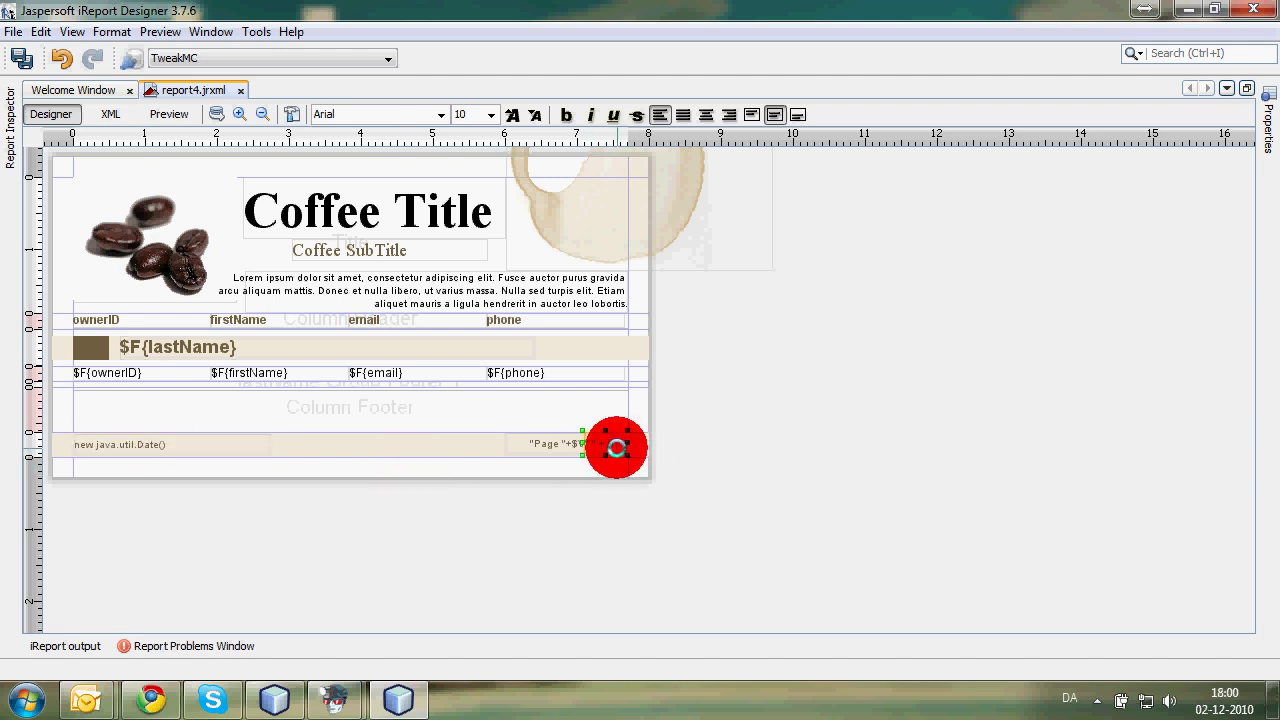
pyautogui.click(578, 443)
pyautogui.click(355, 220)
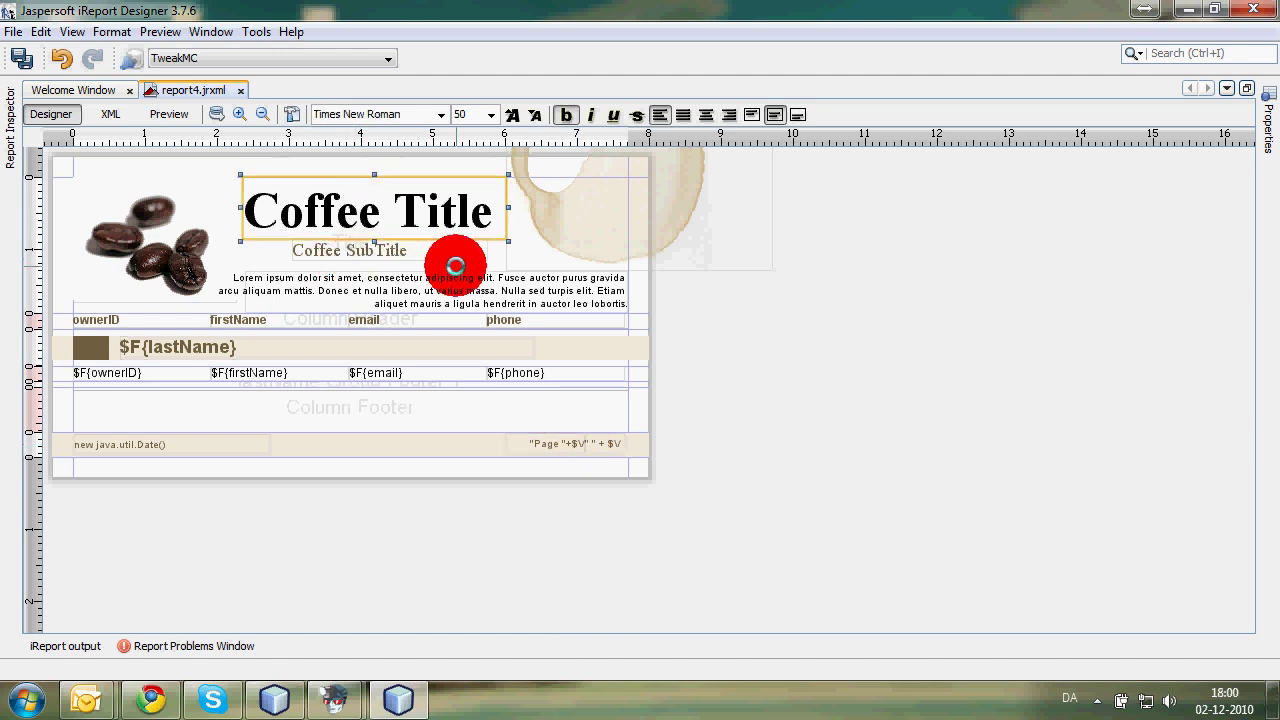
# Change the title text to 'KJMC Owners' and widen its box to fit.
pyautogui.rightClick(459, 210)
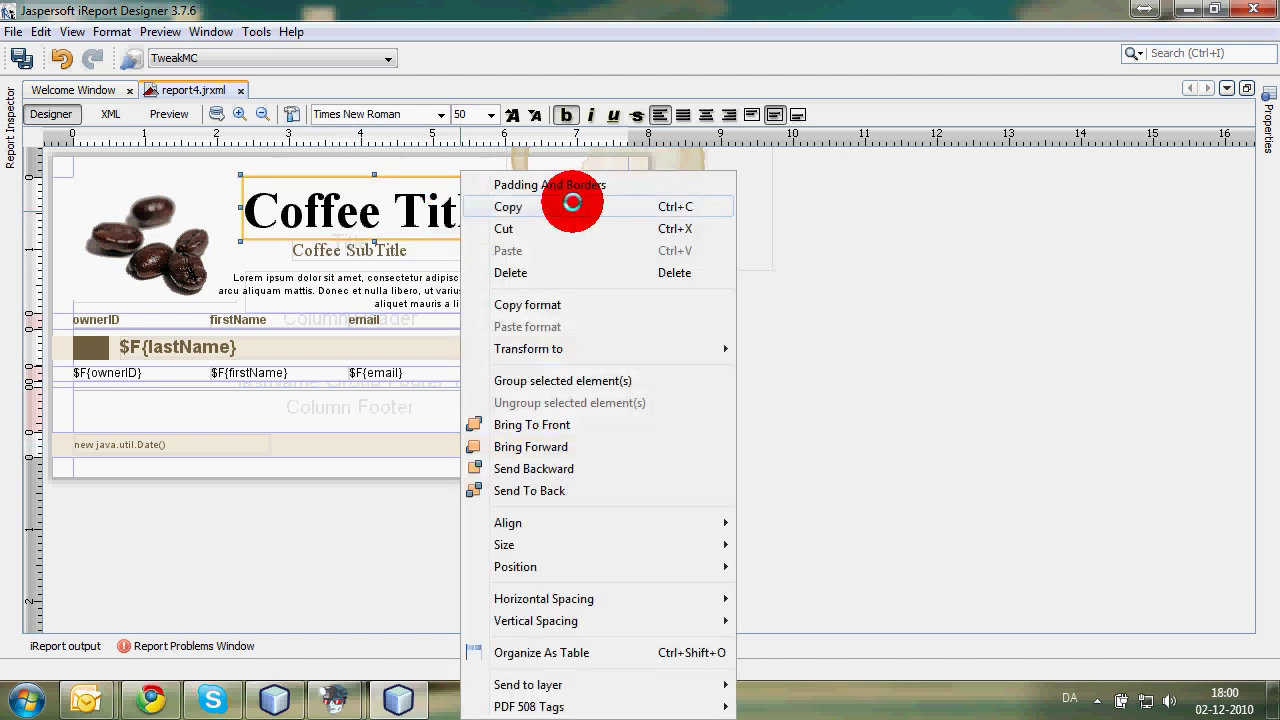
pyautogui.click(1257, 125)
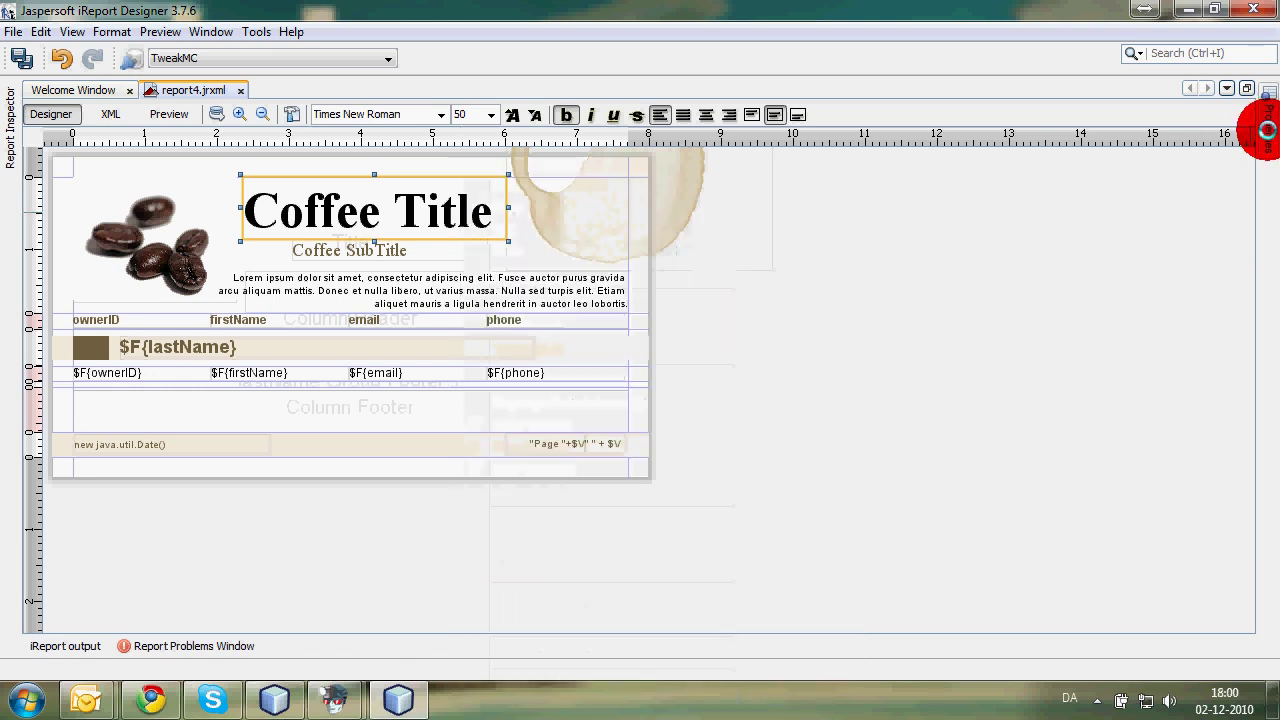
pyautogui.click(1268, 110)
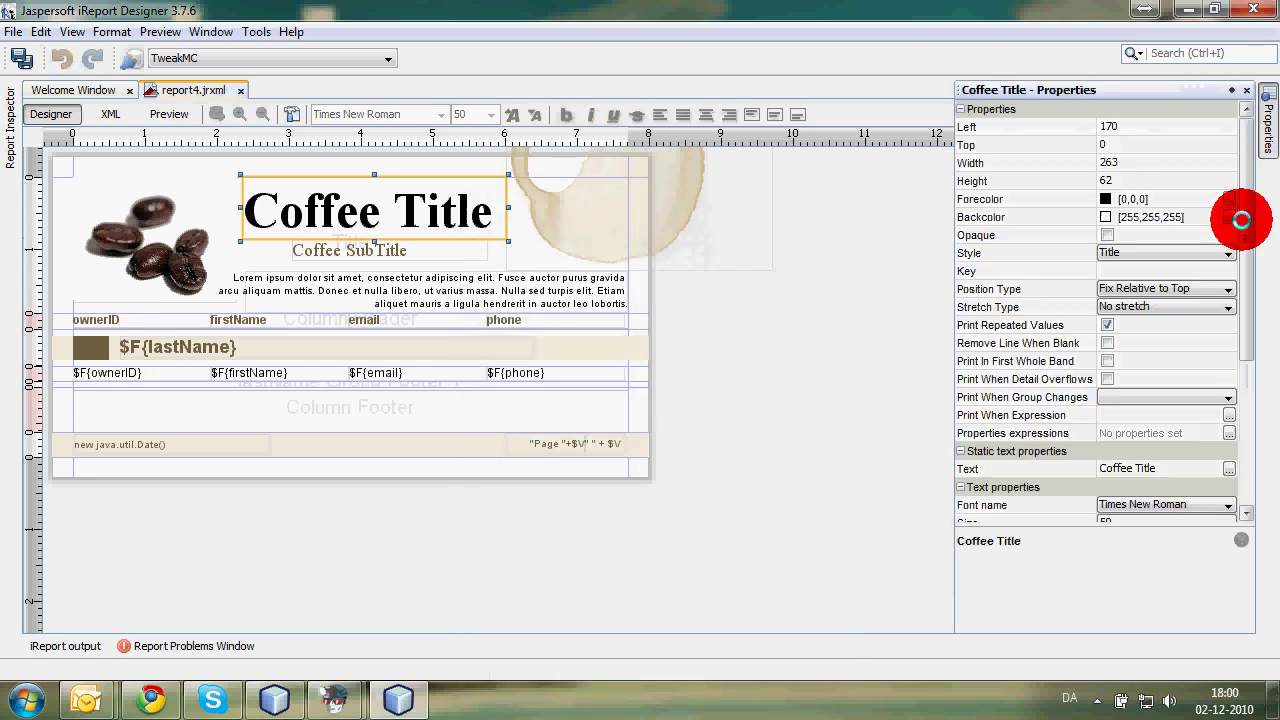
pyautogui.click(1178, 467)
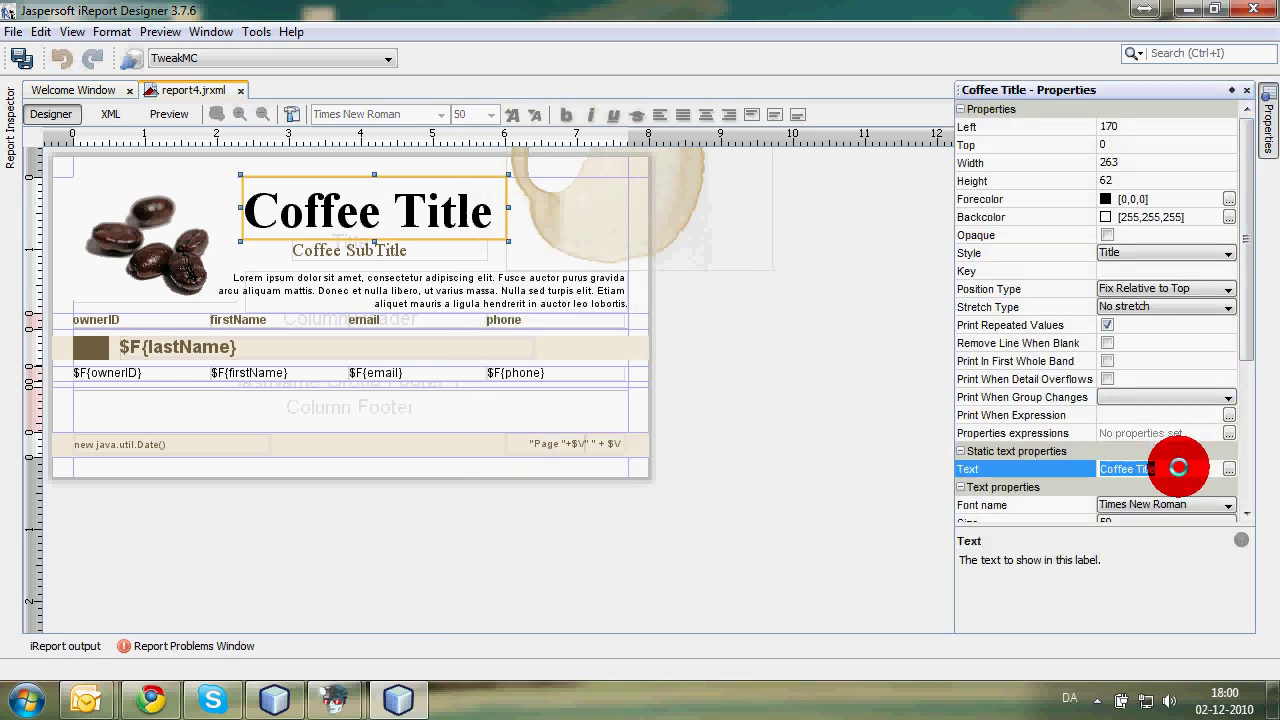
pyautogui.write('KJMC Owner')
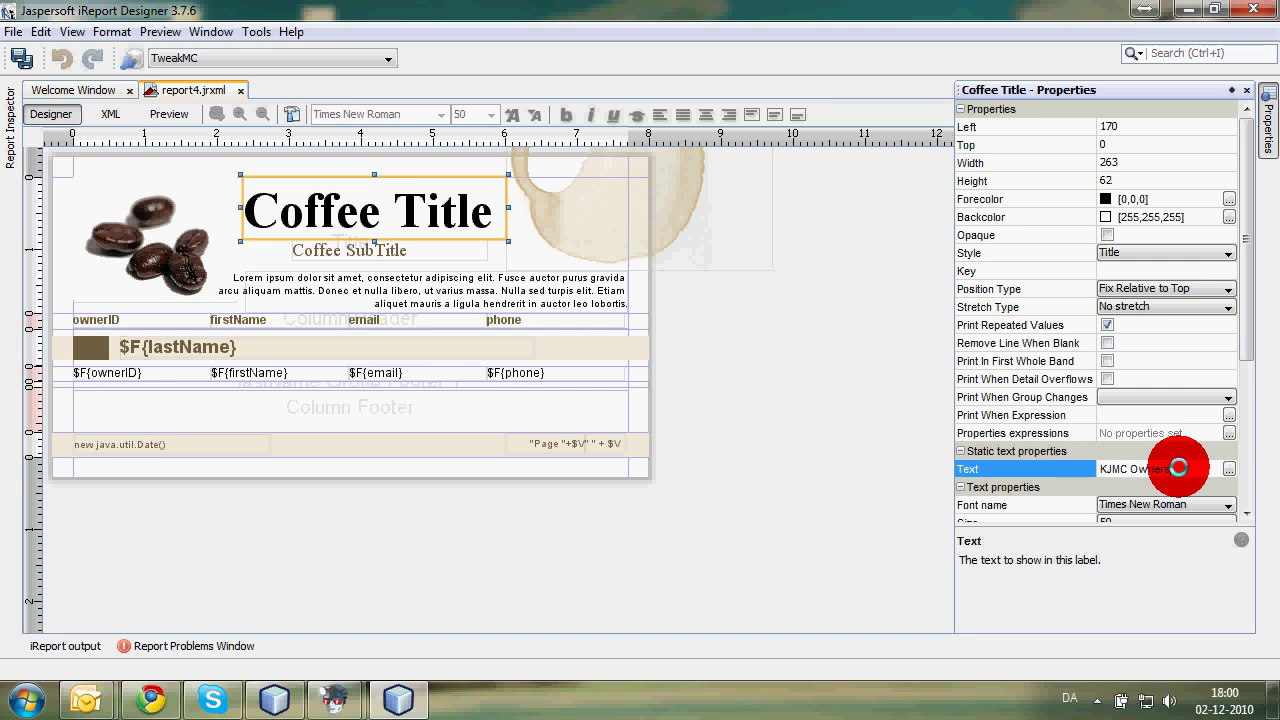
pyautogui.press('Return')
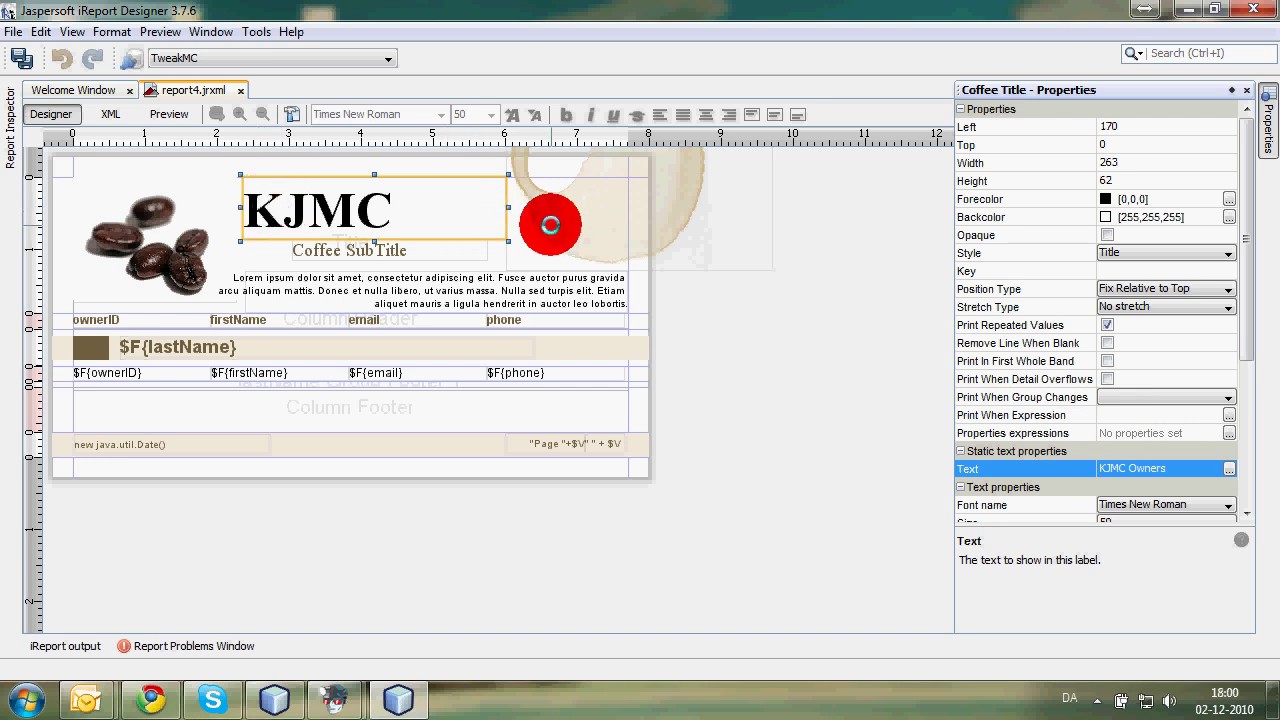
pyautogui.click(550, 224)
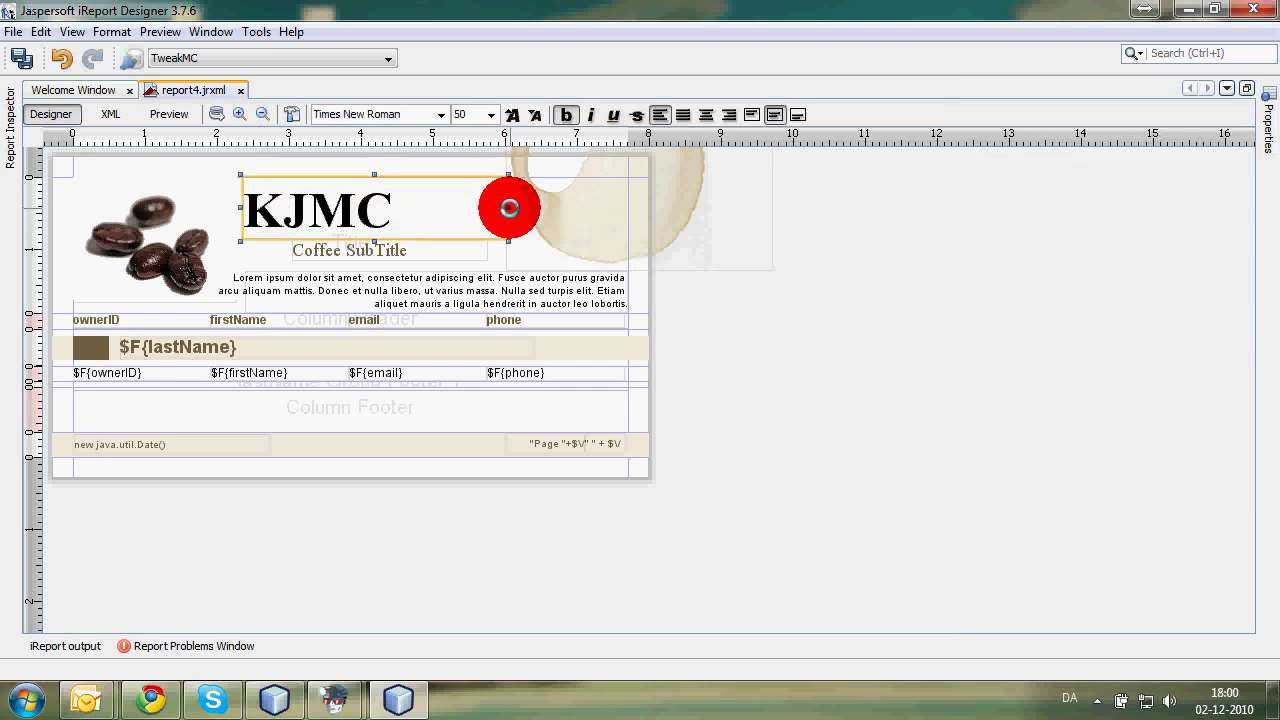
pyautogui.moveTo(509, 208); pyautogui.dragTo(624, 215)
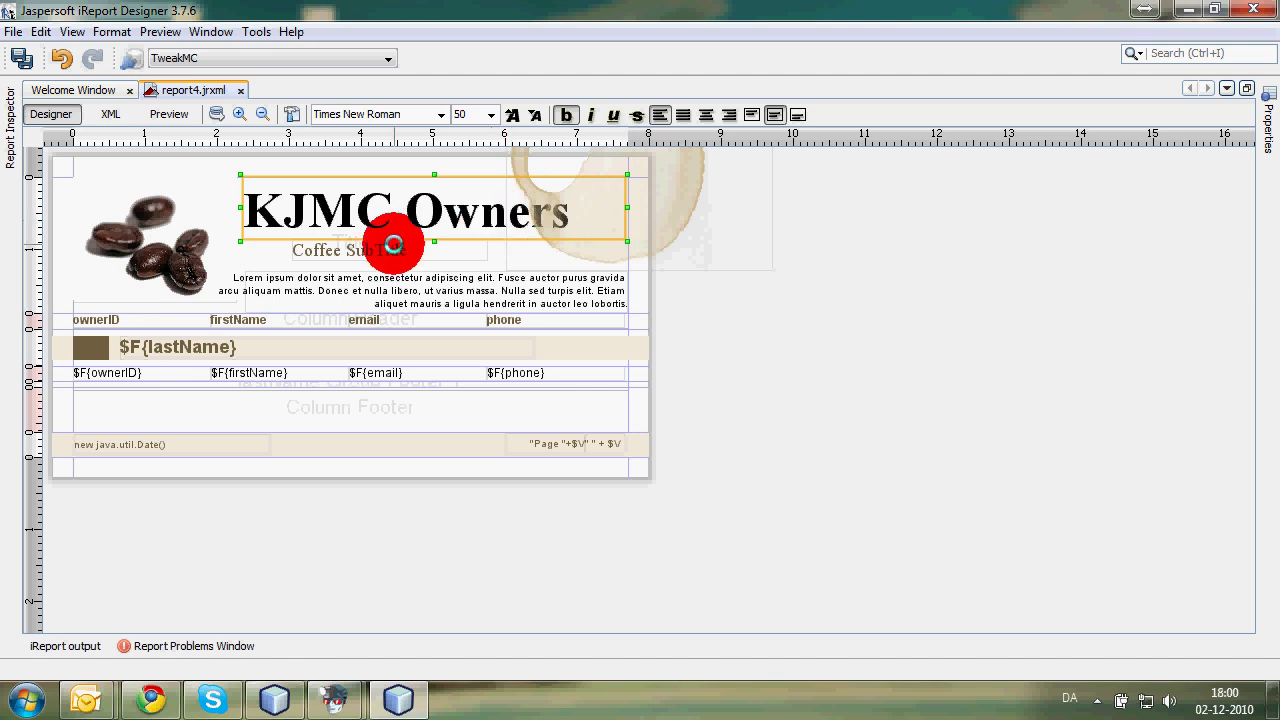
# Set the subtitle element's text to 'OwnerList'.
pyautogui.click(393, 247)
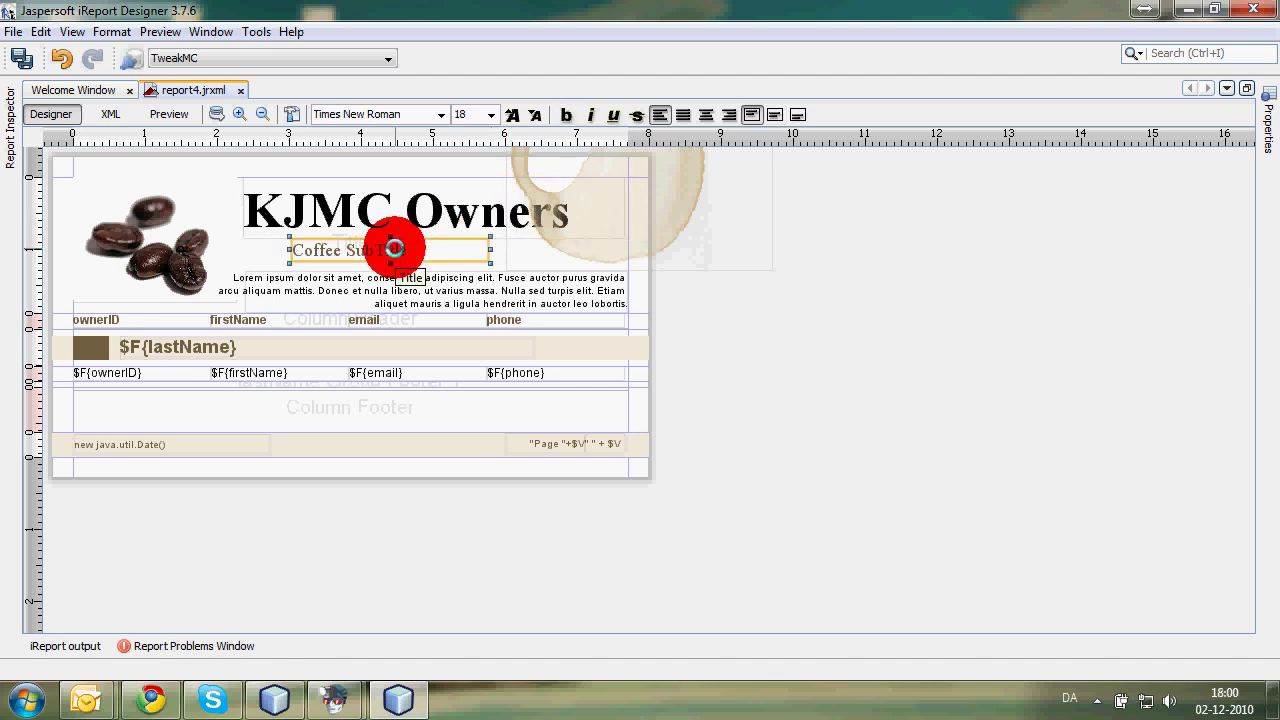
pyautogui.rightClick(393, 247)
pyautogui.click(390, 247)
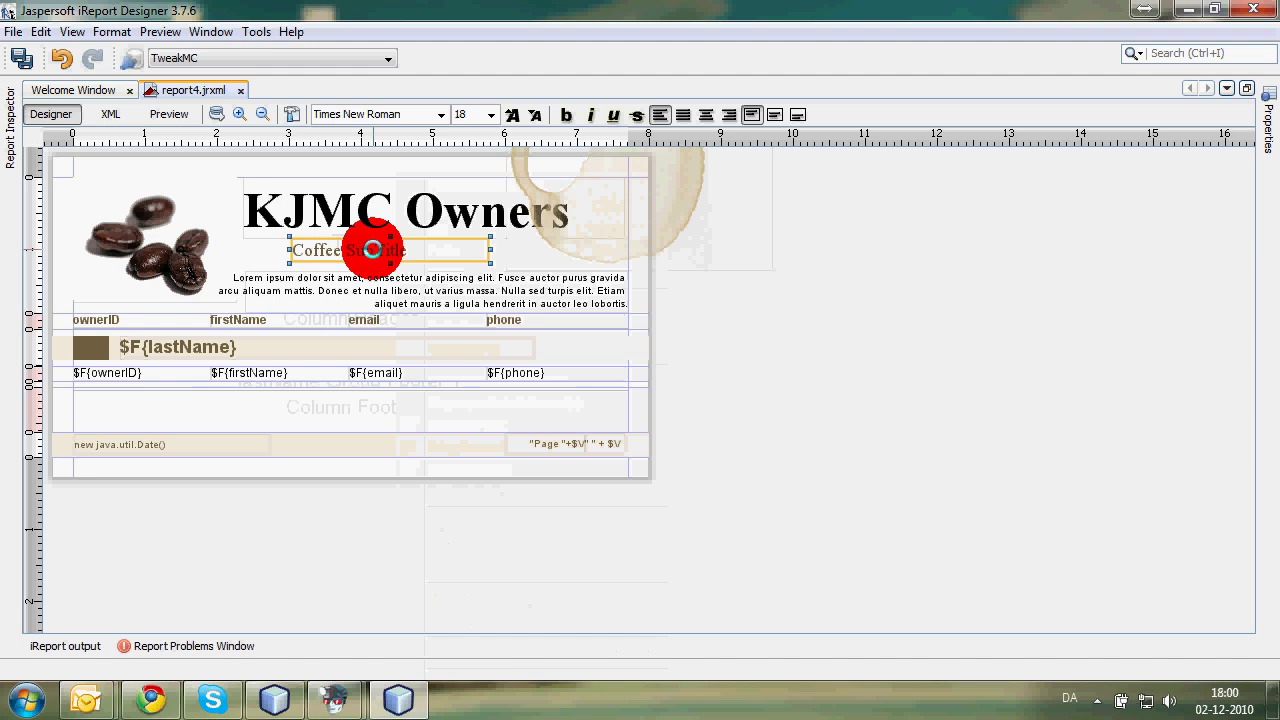
pyautogui.click(1262, 140)
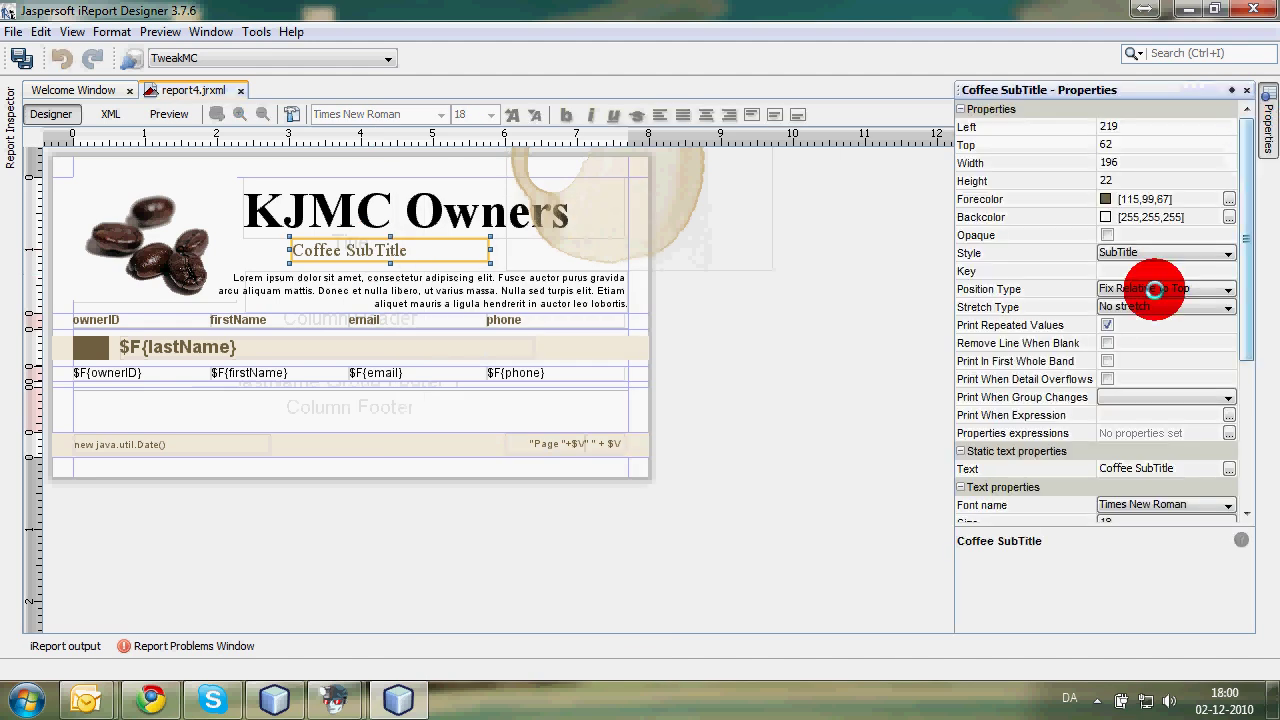
pyautogui.click(1151, 466)
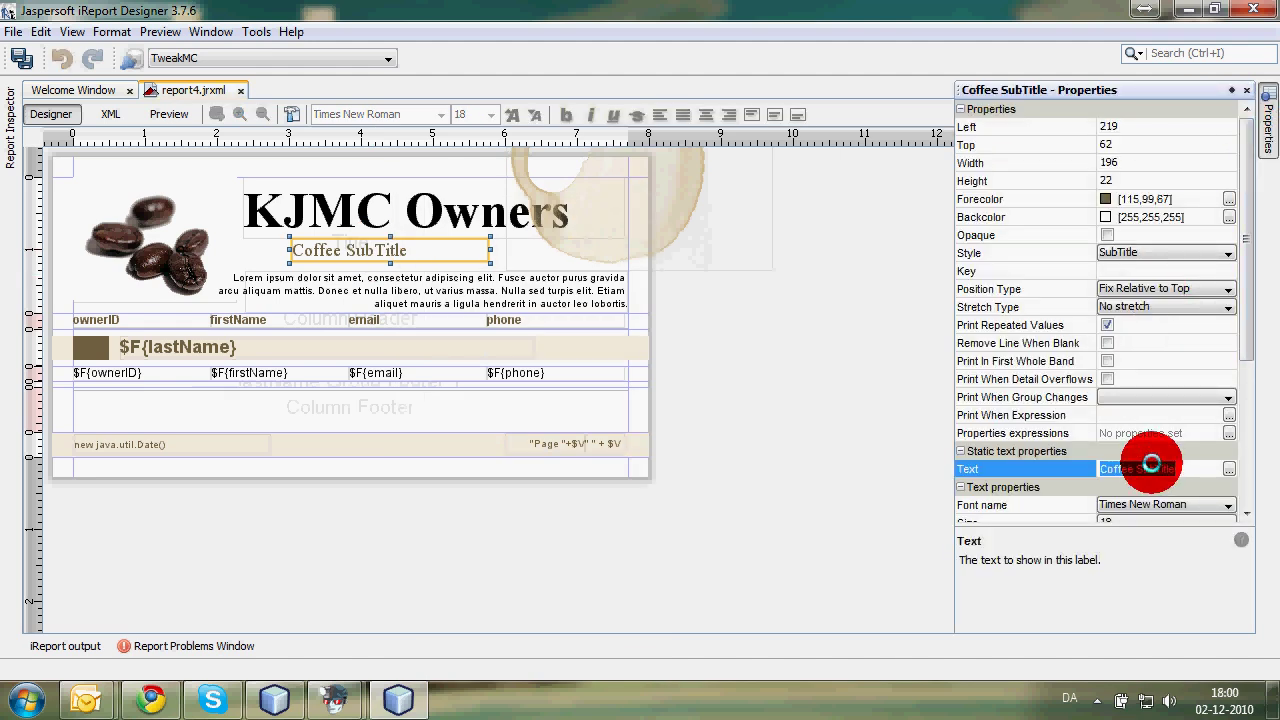
pyautogui.write('Owner')
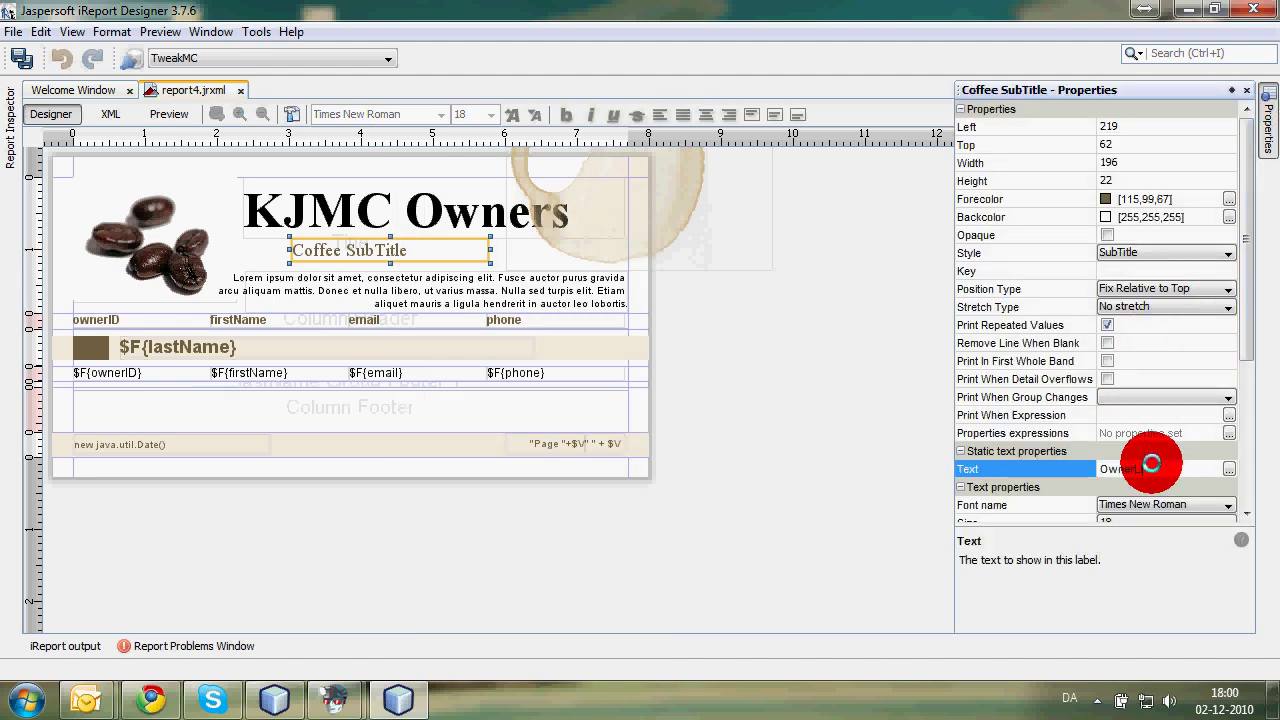
pyautogui.write('List')
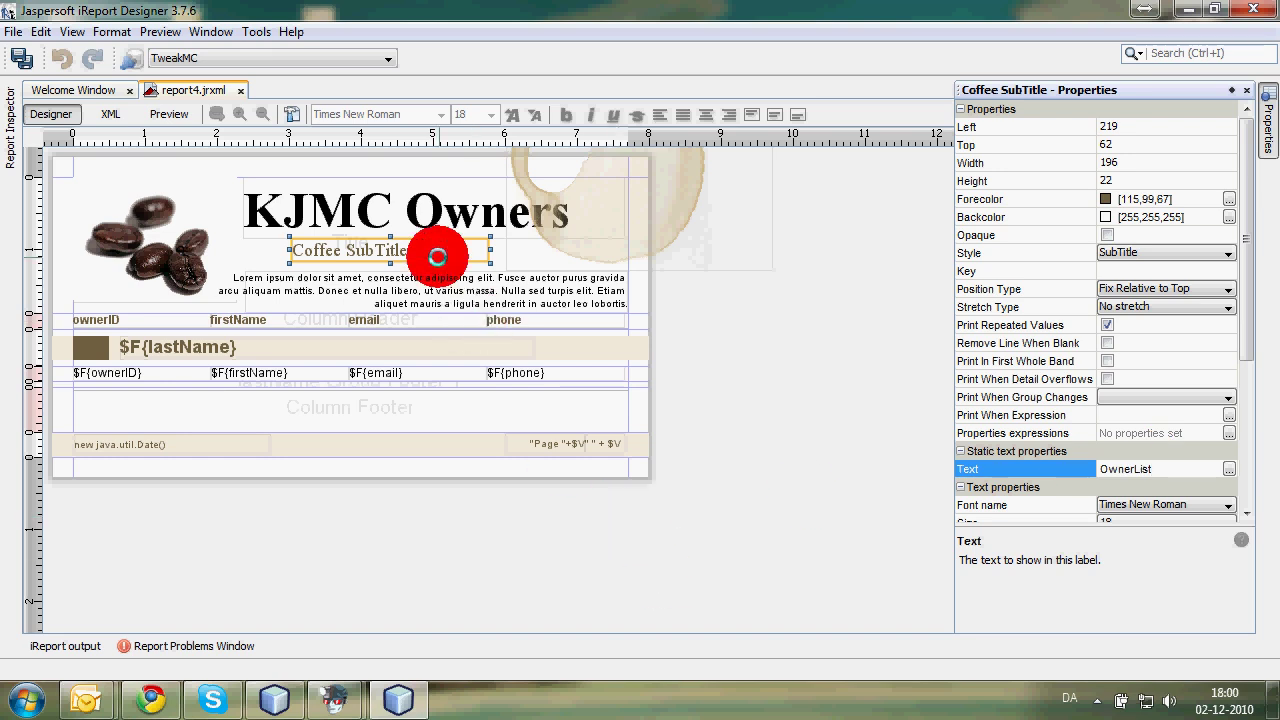
# Replace the Lorem ipsum paragraph text with 'Sorted by lastname'.
pyautogui.click(442, 286)
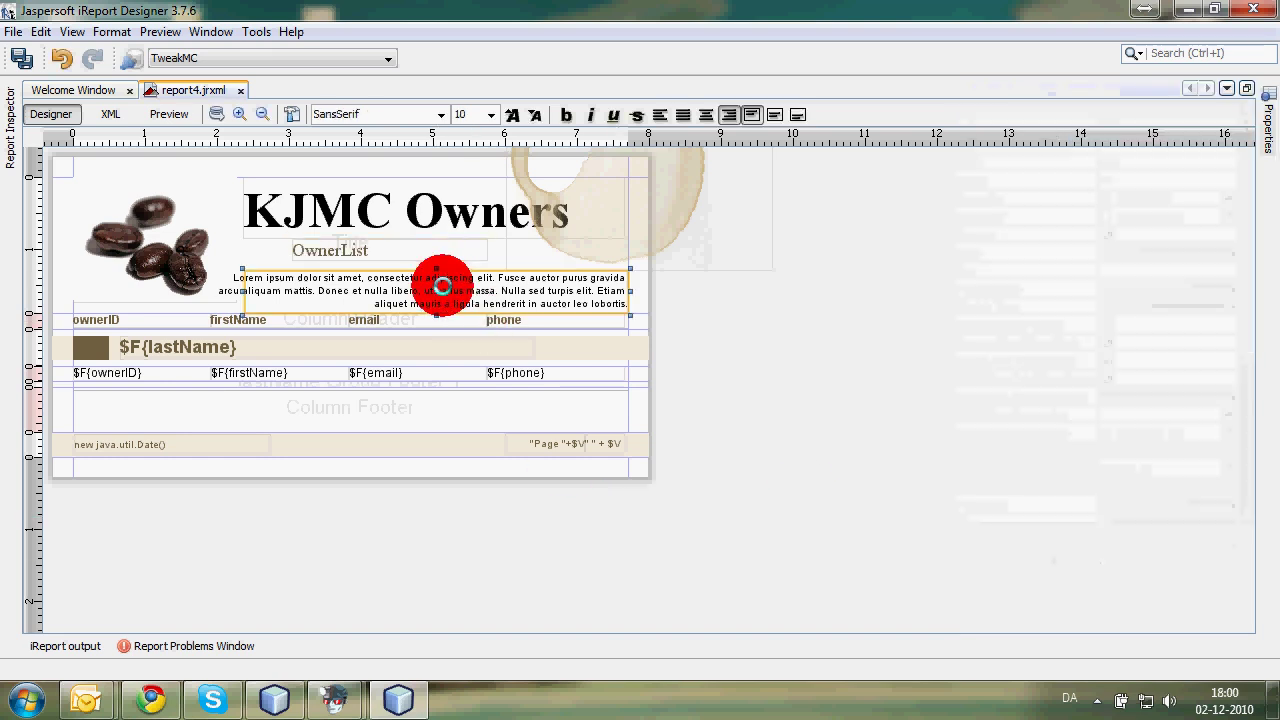
pyautogui.click(1264, 120)
pyautogui.click(1153, 468)
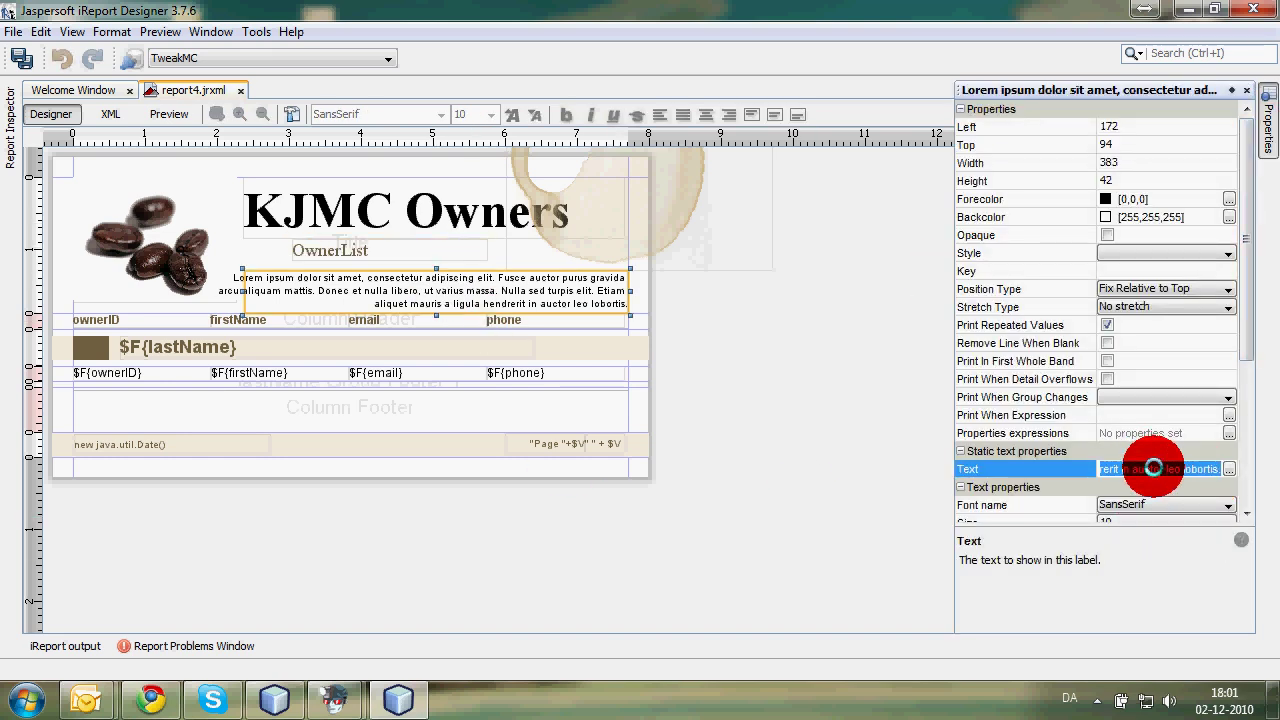
pyautogui.write('So')
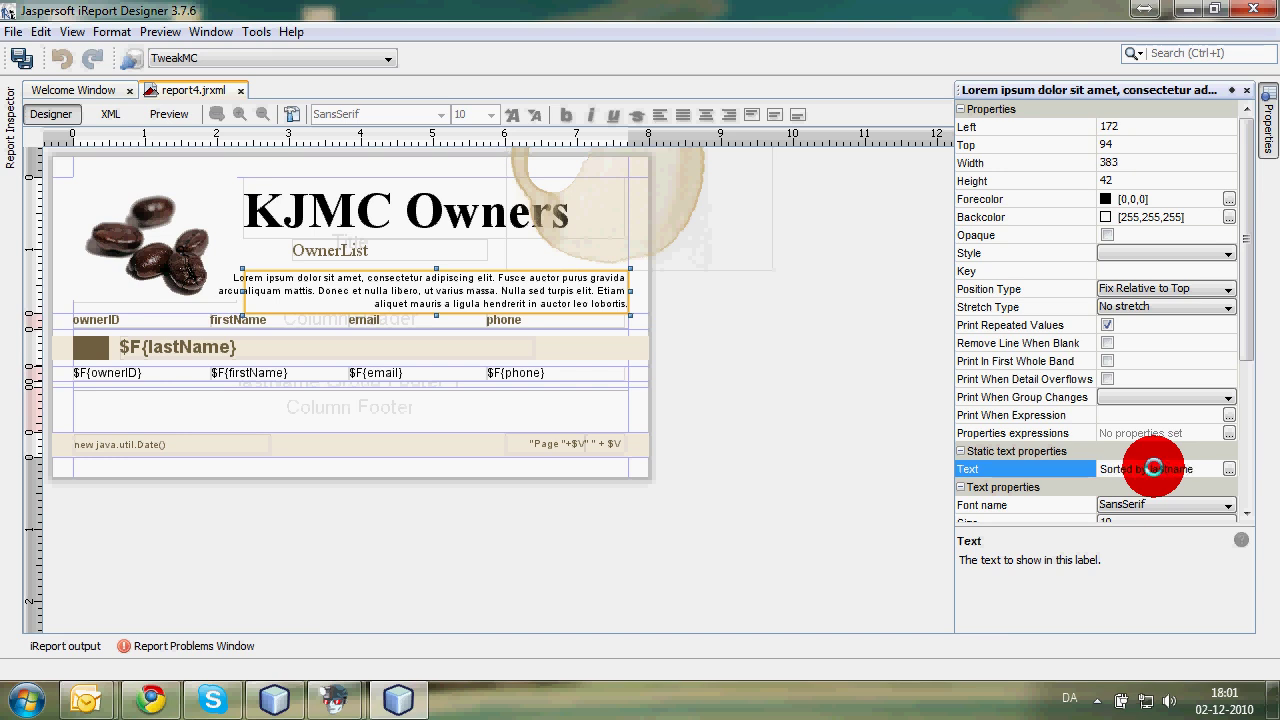
pyautogui.write('rted by lastname')
pyautogui.click(829, 423)
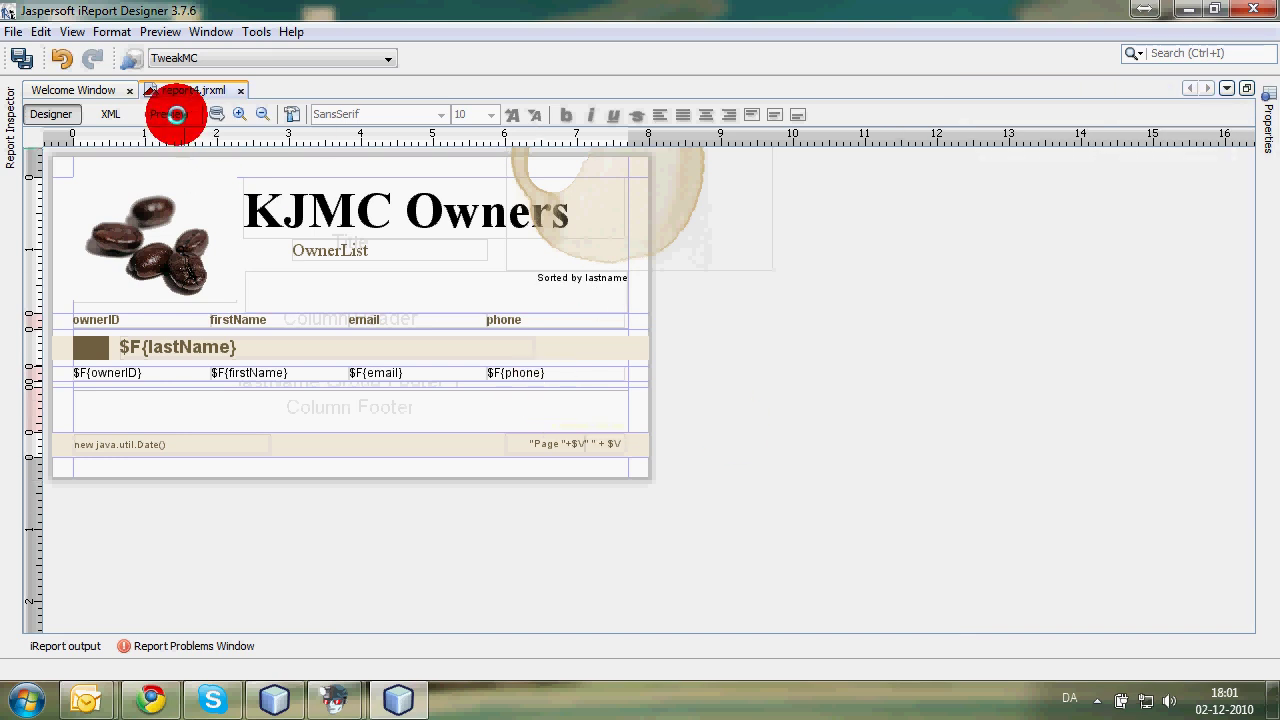
# Preview report4 as a PDF in Adobe Reader, then minimize Reader to return to iReport.
pyautogui.click(172, 108)
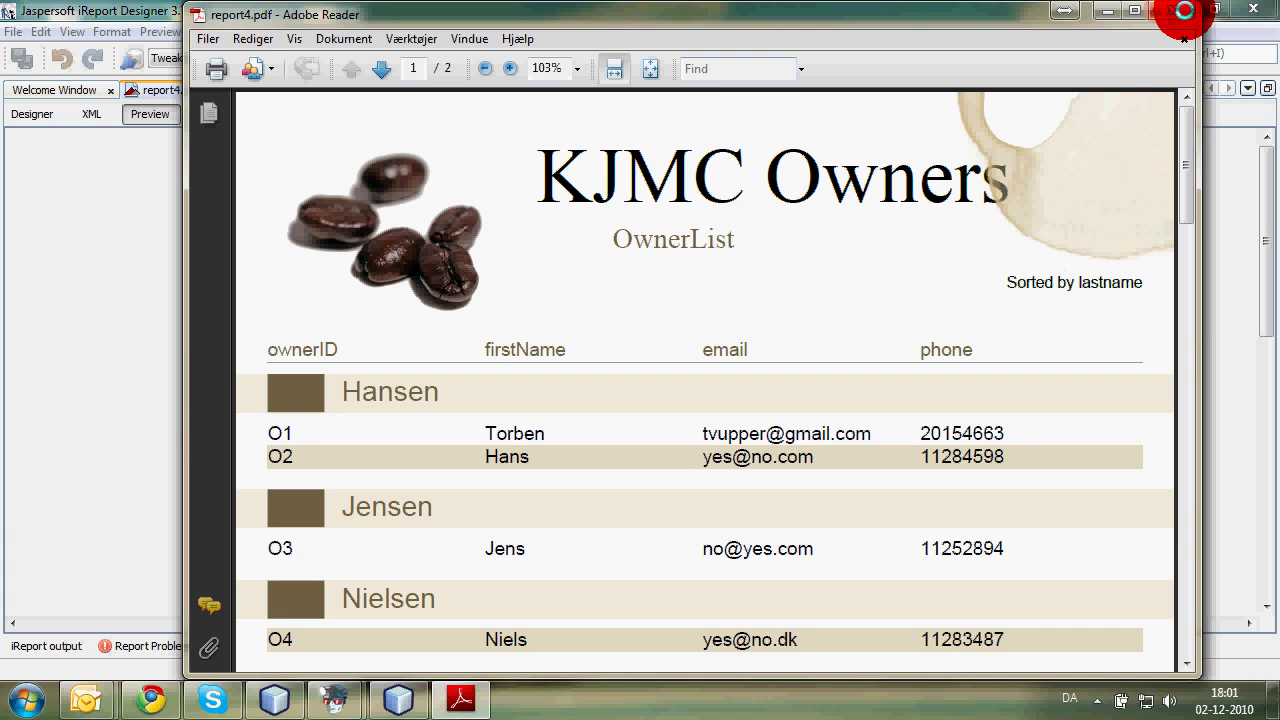
pyautogui.click(1105, 10)
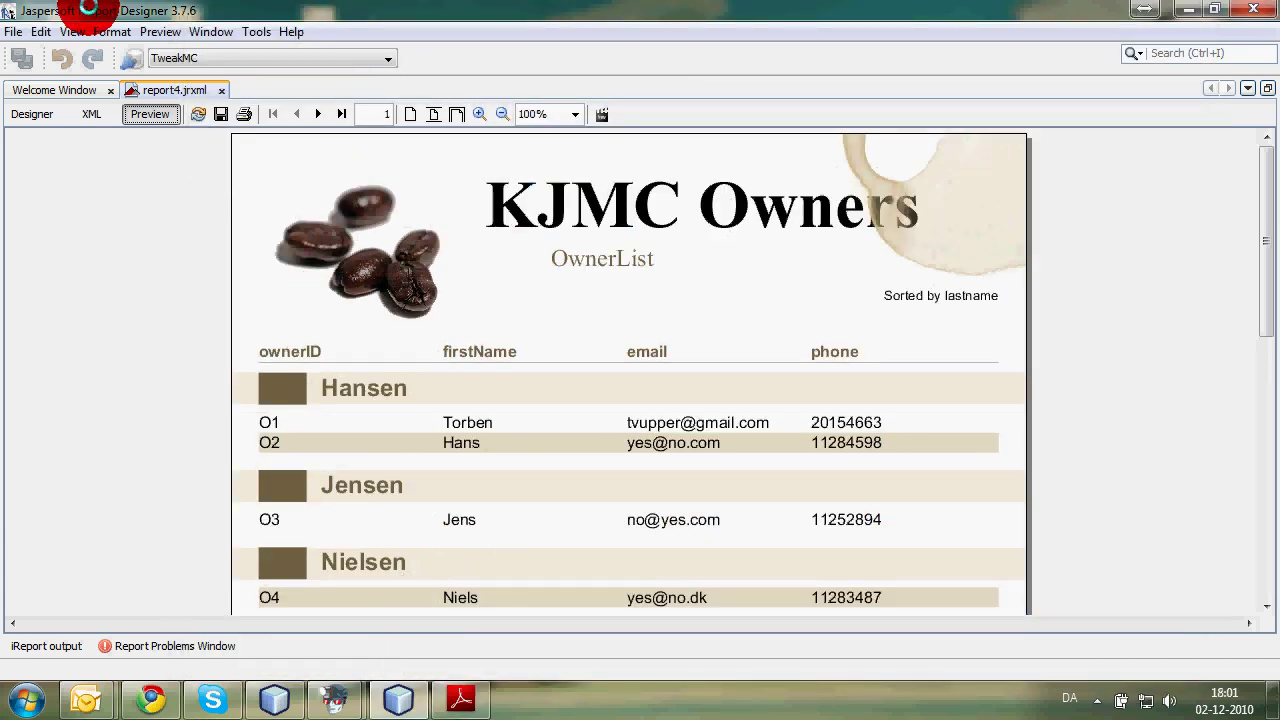
pyautogui.click(205, 32)
pyautogui.click(175, 32)
pyautogui.click(175, 32)
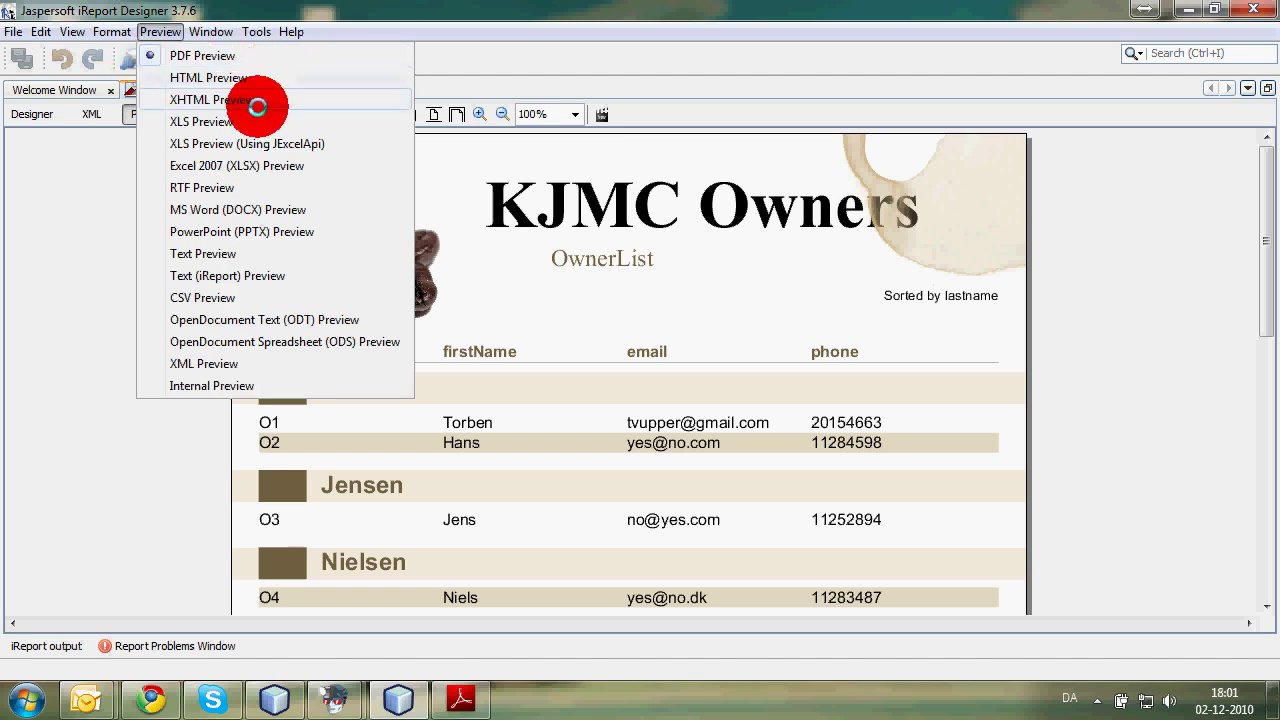
pyautogui.click(86, 343)
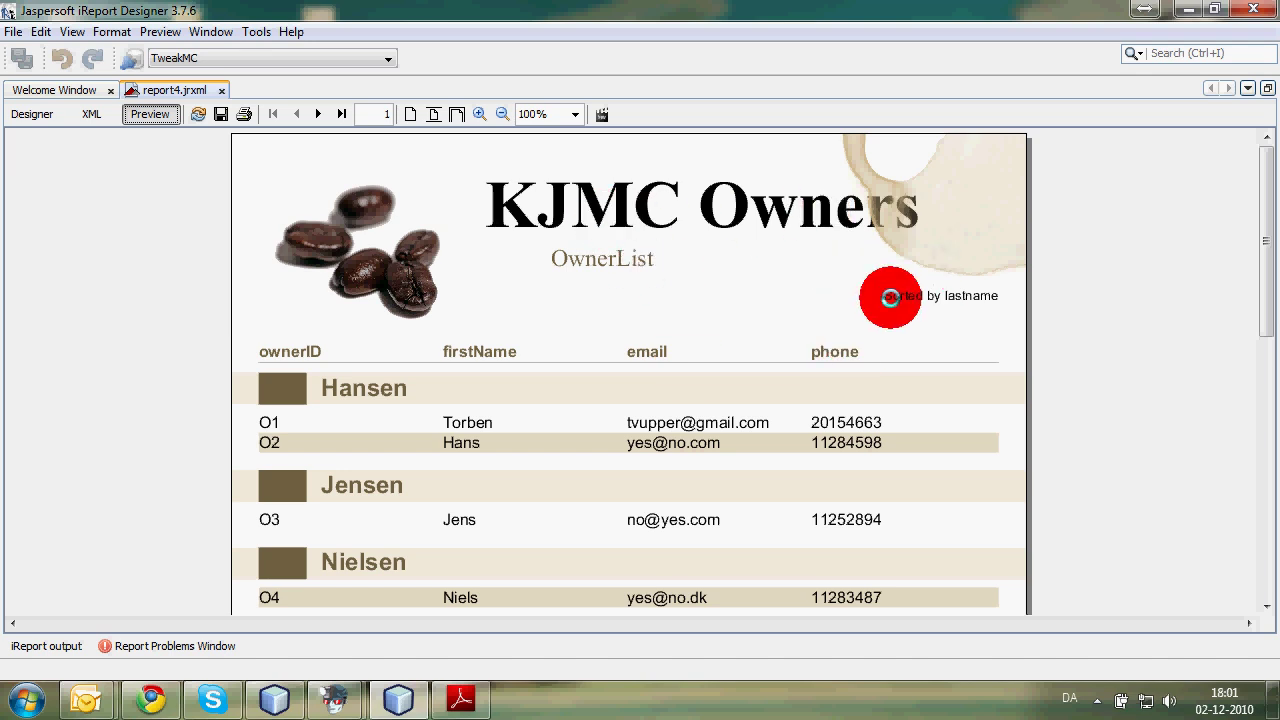
pyautogui.scroll(-9, 1041, 306)
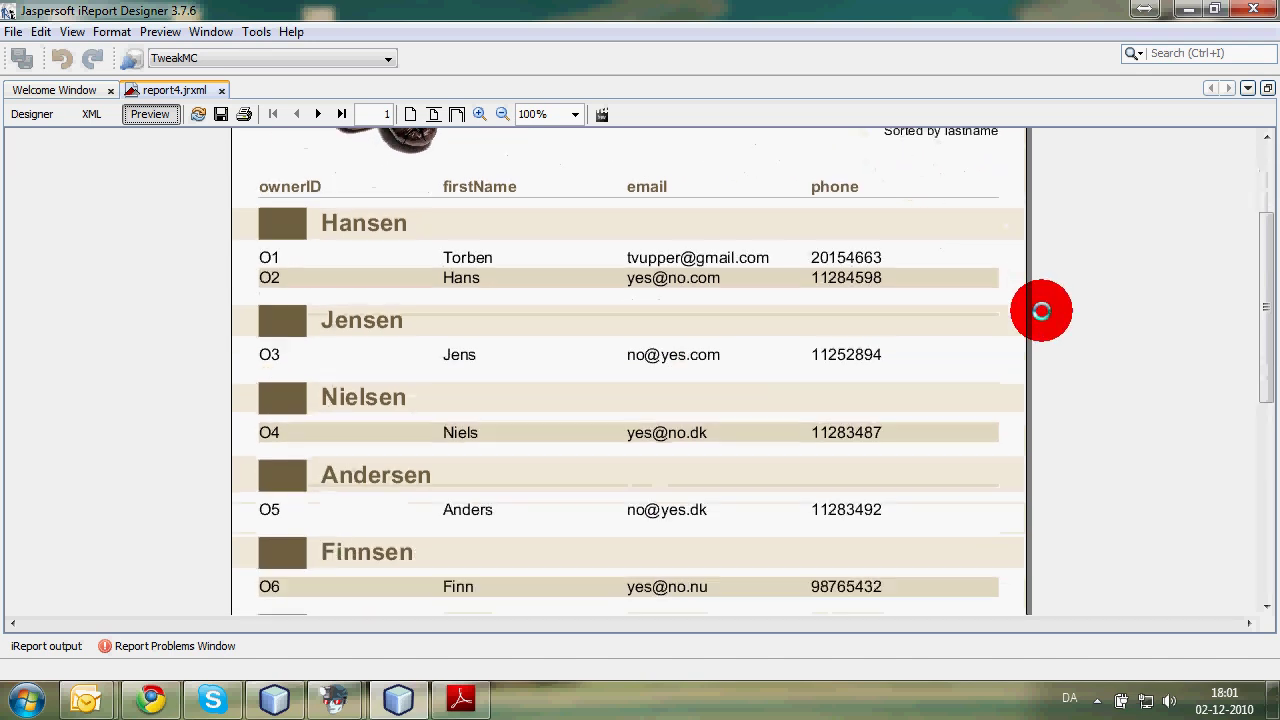
pyautogui.scroll(-6, 1041, 311)
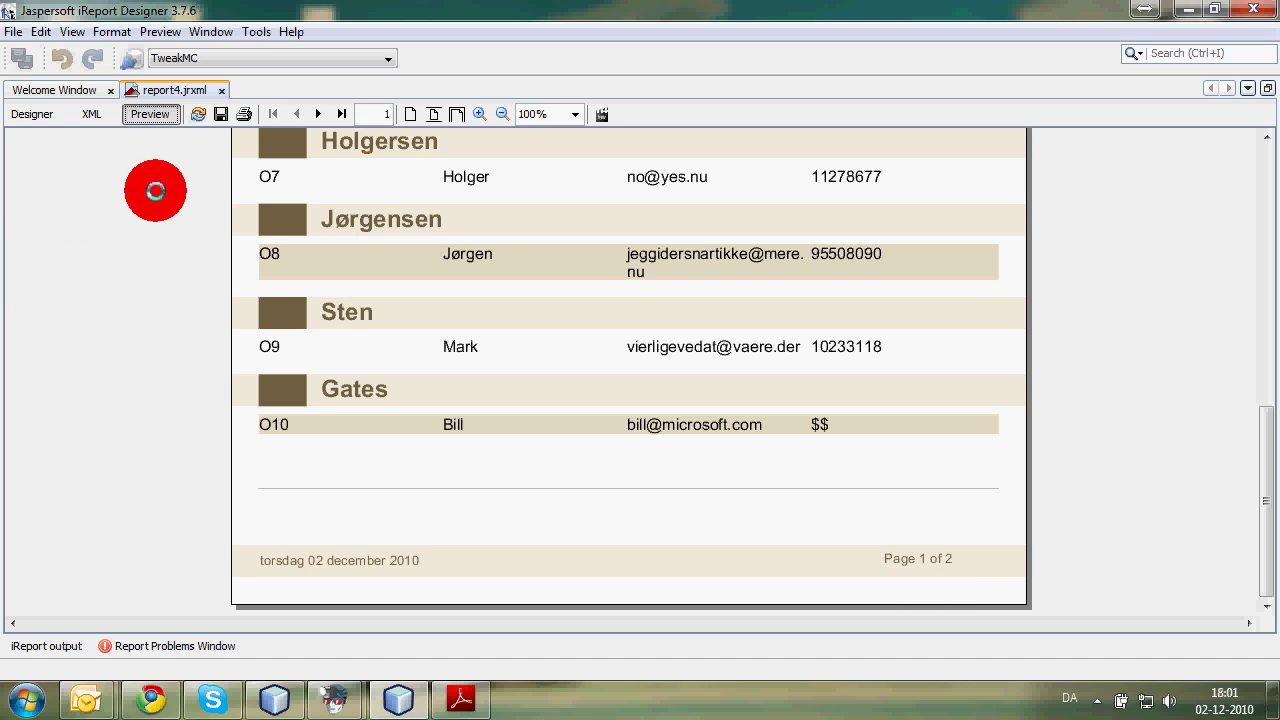
pyautogui.click(98, 119)
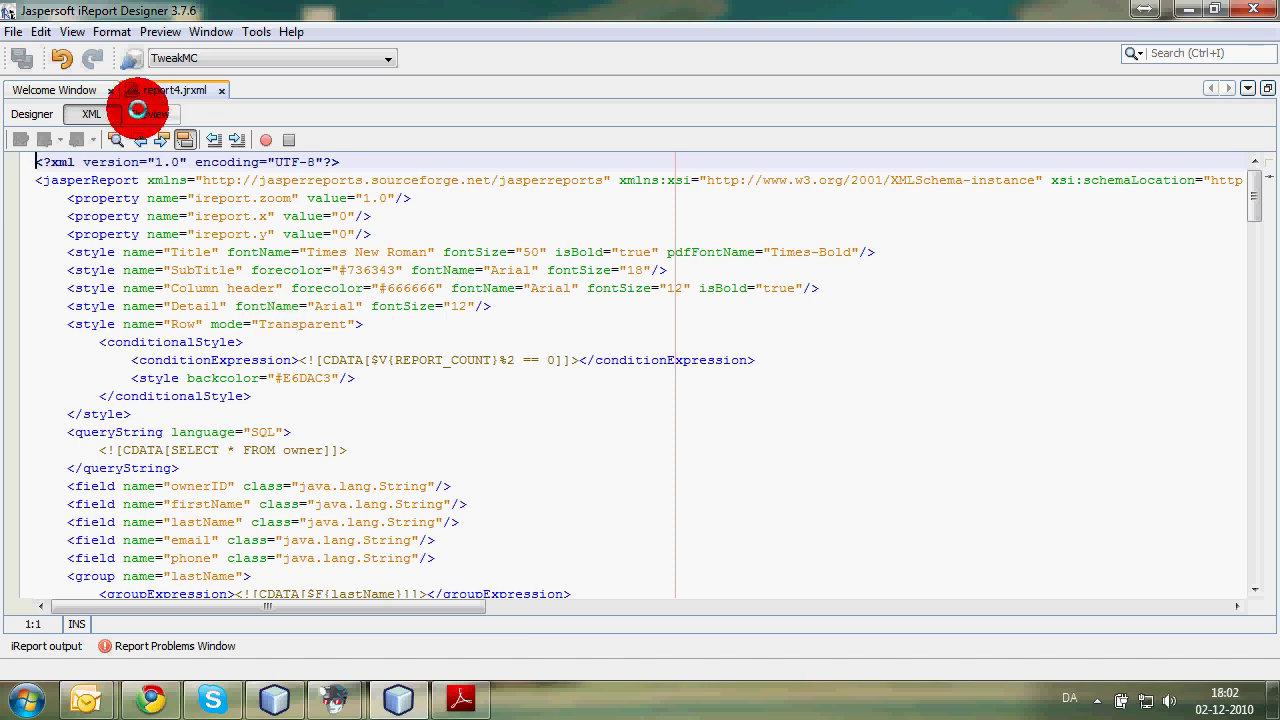
pyautogui.click(137, 110)
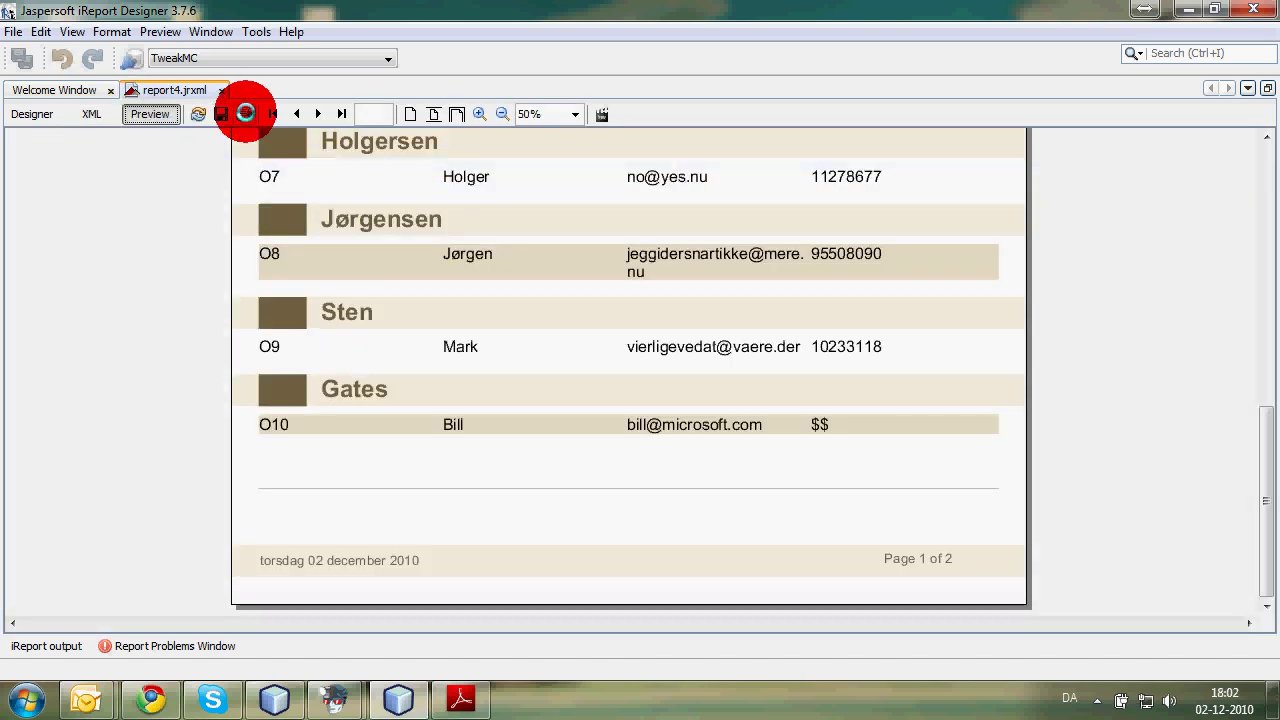
pyautogui.click(245, 112)
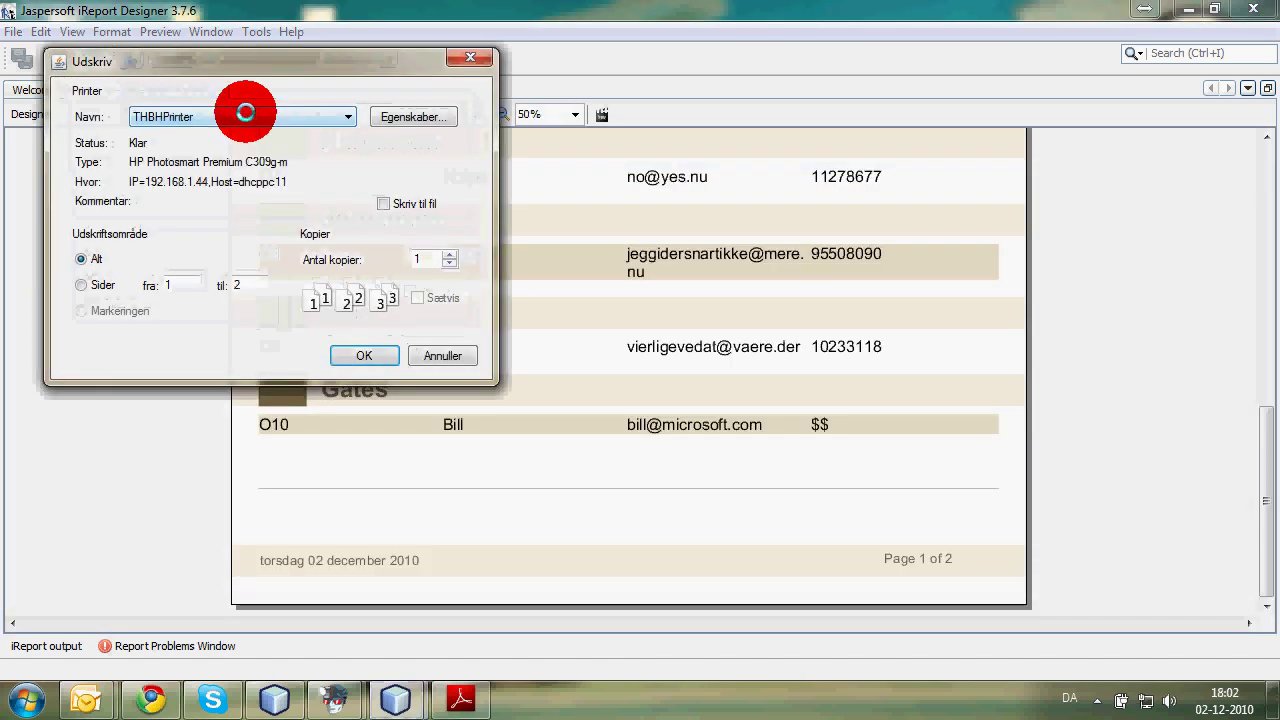
pyautogui.click(412, 362)
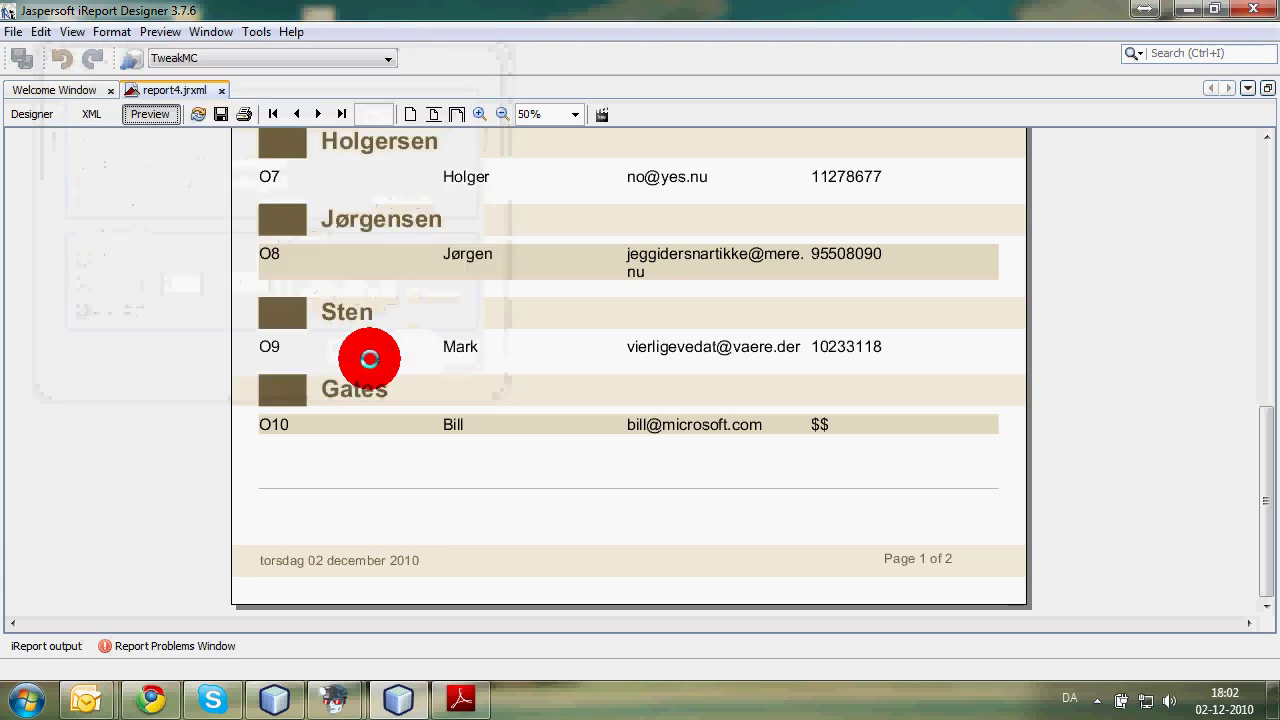